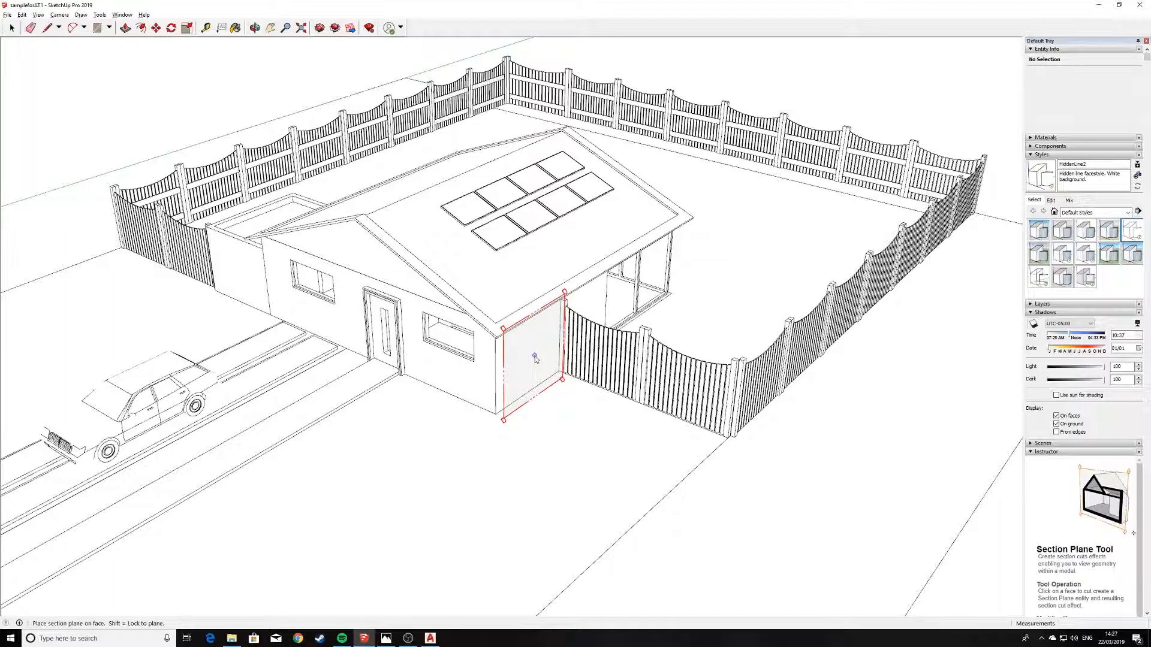
Place a section plane on the house's side wall and move it 1671 mm along the red axis into the building.
left_click(537, 359)
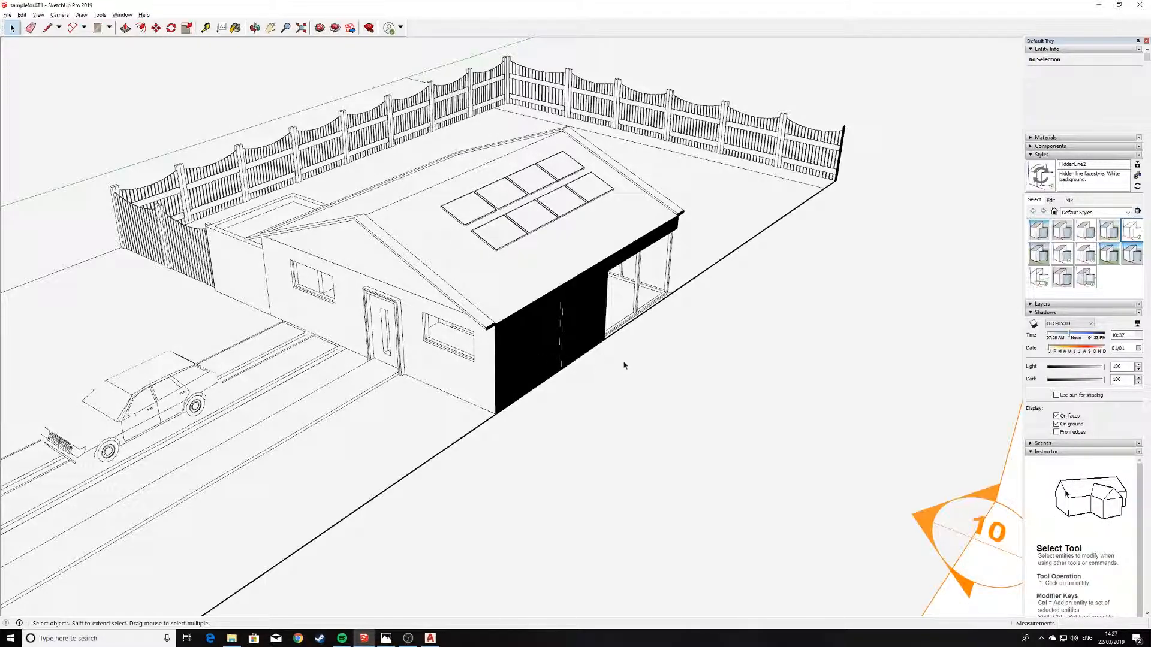
scroll(628, 368, "down", 4)
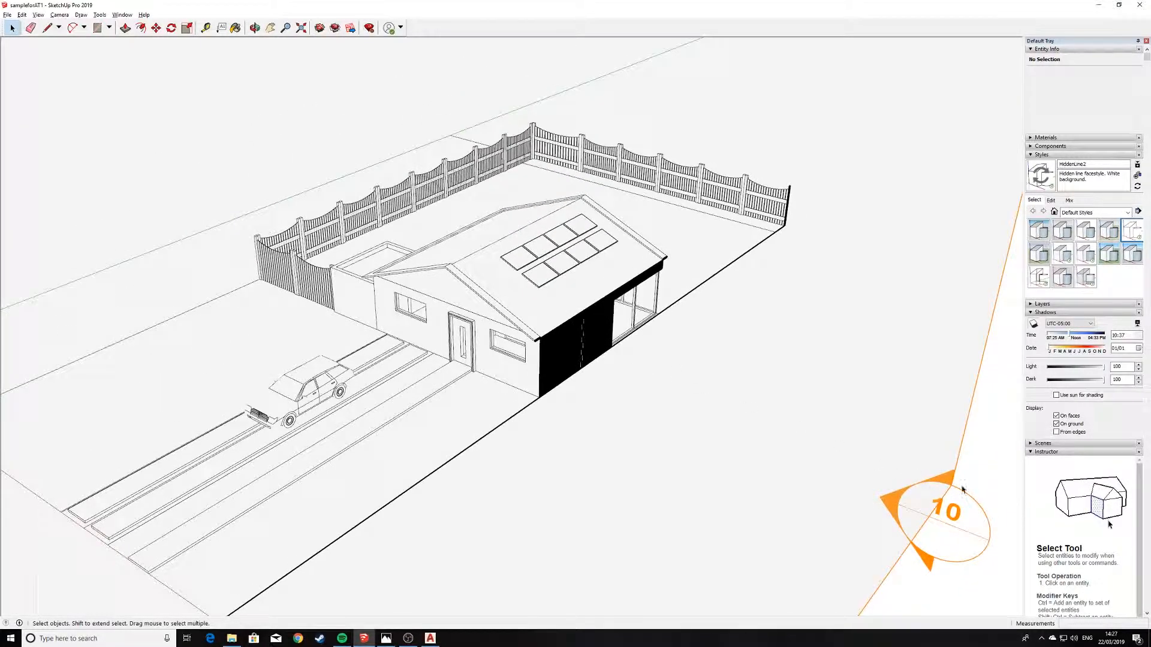
left_click(156, 28)
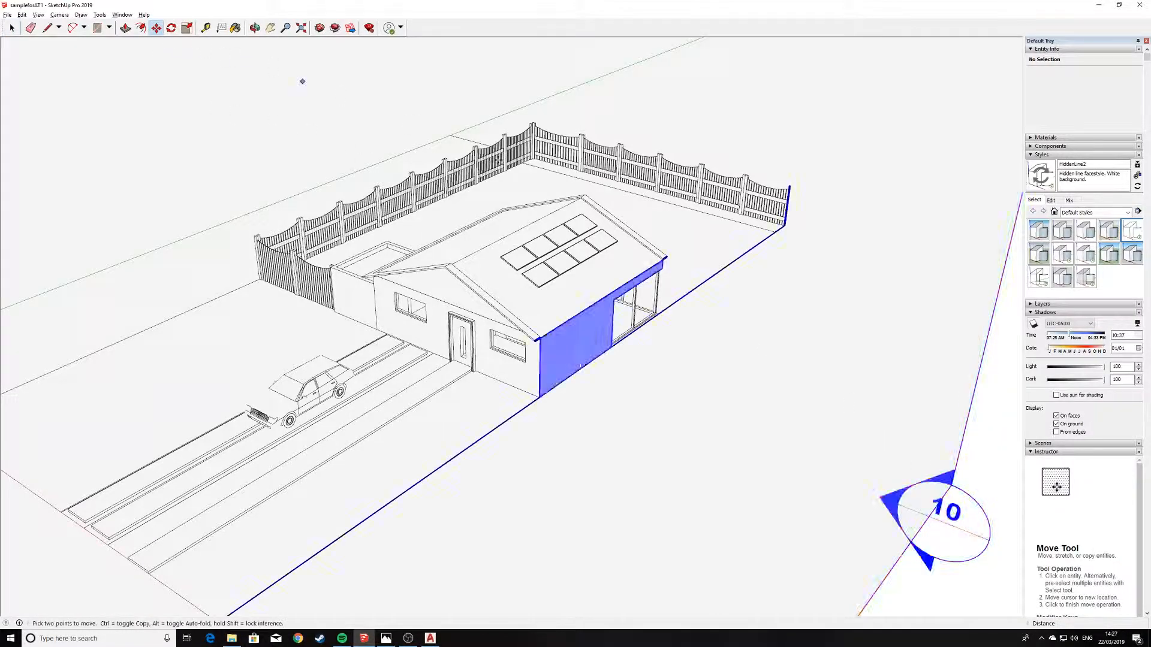
left_click(953, 484)
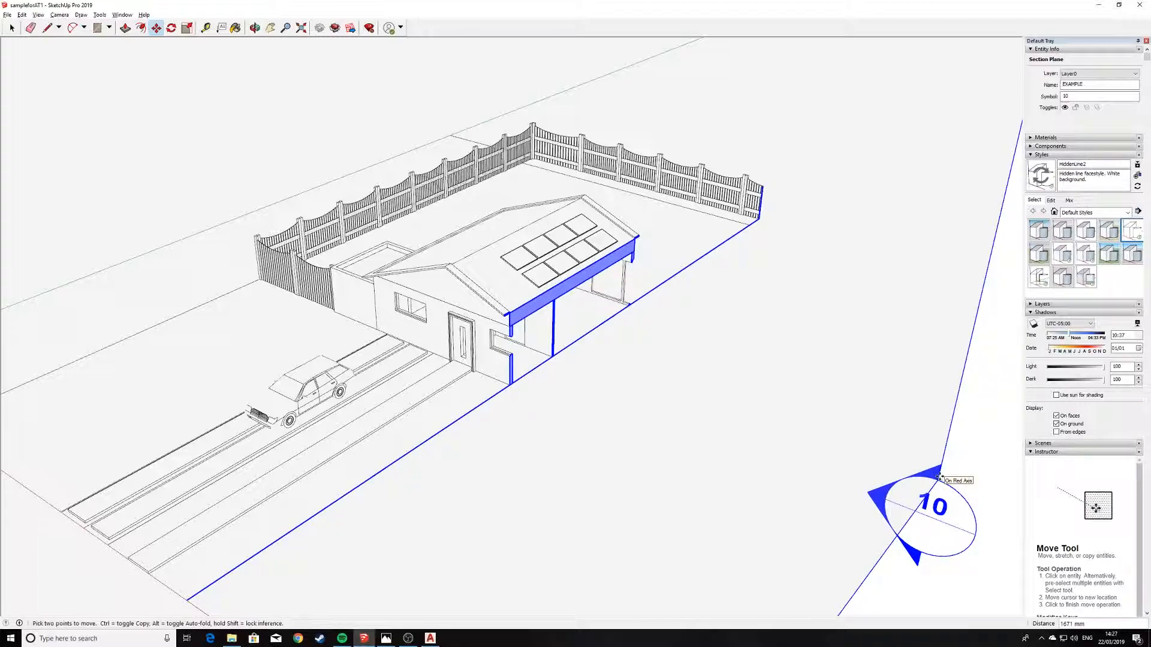
left_click(940, 478)
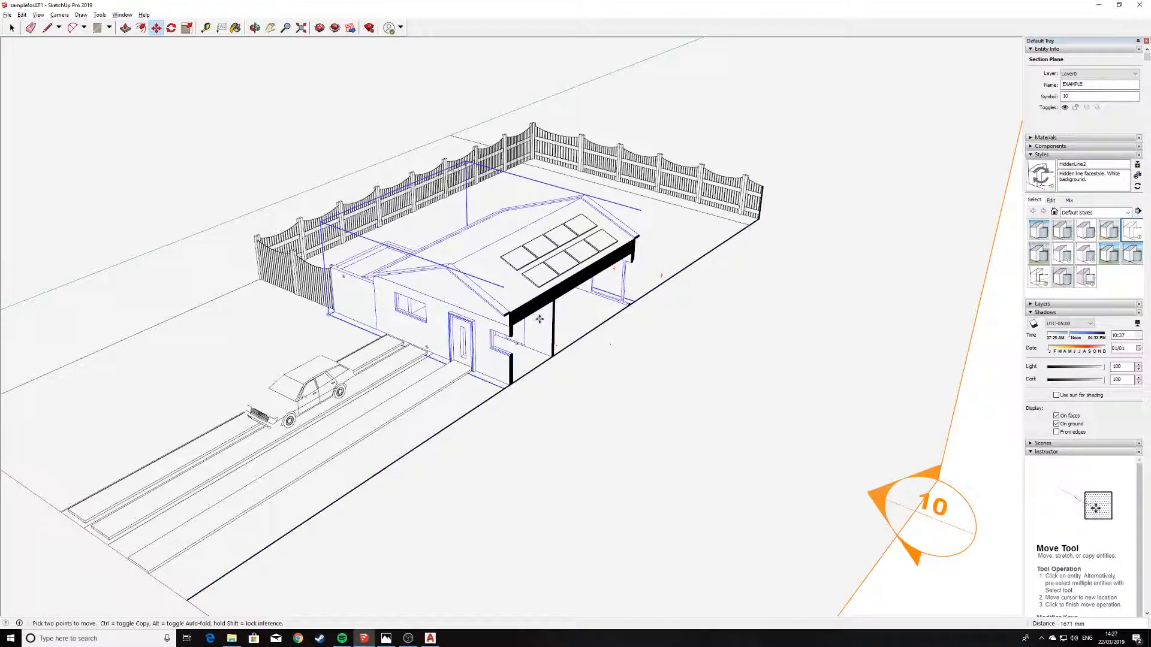
Examine the section cut through the house's roof, walls and interior from several angles and distances.
scroll(539, 319, "up", 5)
scroll(564, 350, "up", 3)
key("o")
left_click_drag(487, 347, 545, 385)
key("m")
scroll(542, 384, "up", 3)
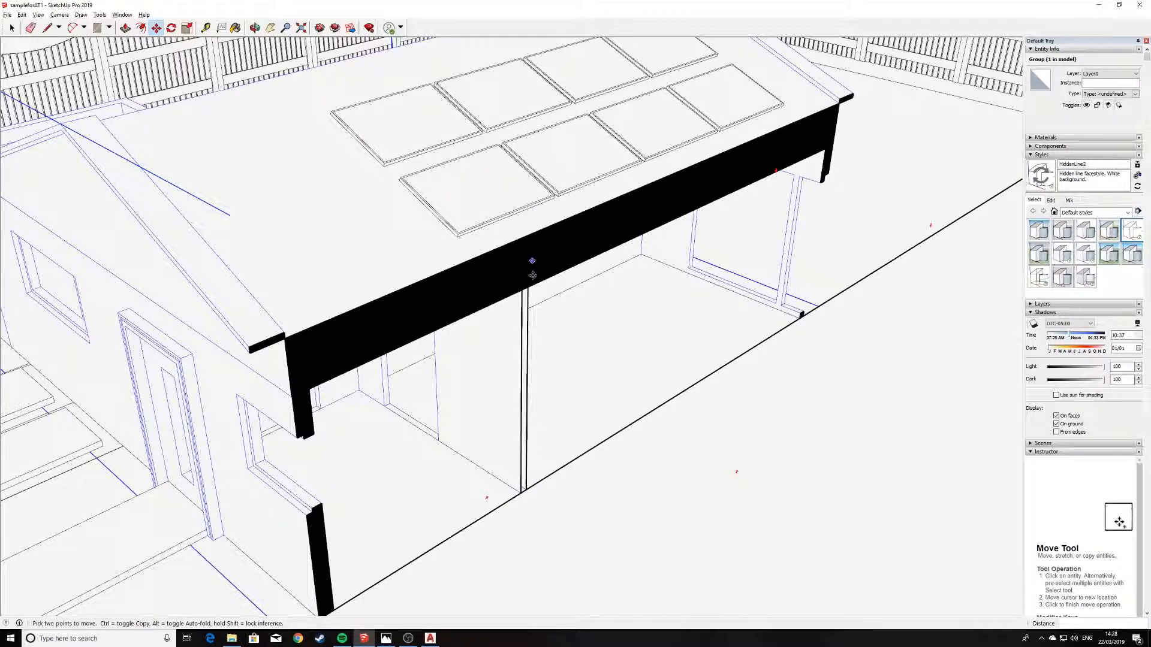
middle_click_drag(536, 429, 304, 347)
middle_click_drag(355, 290, 455, 347)
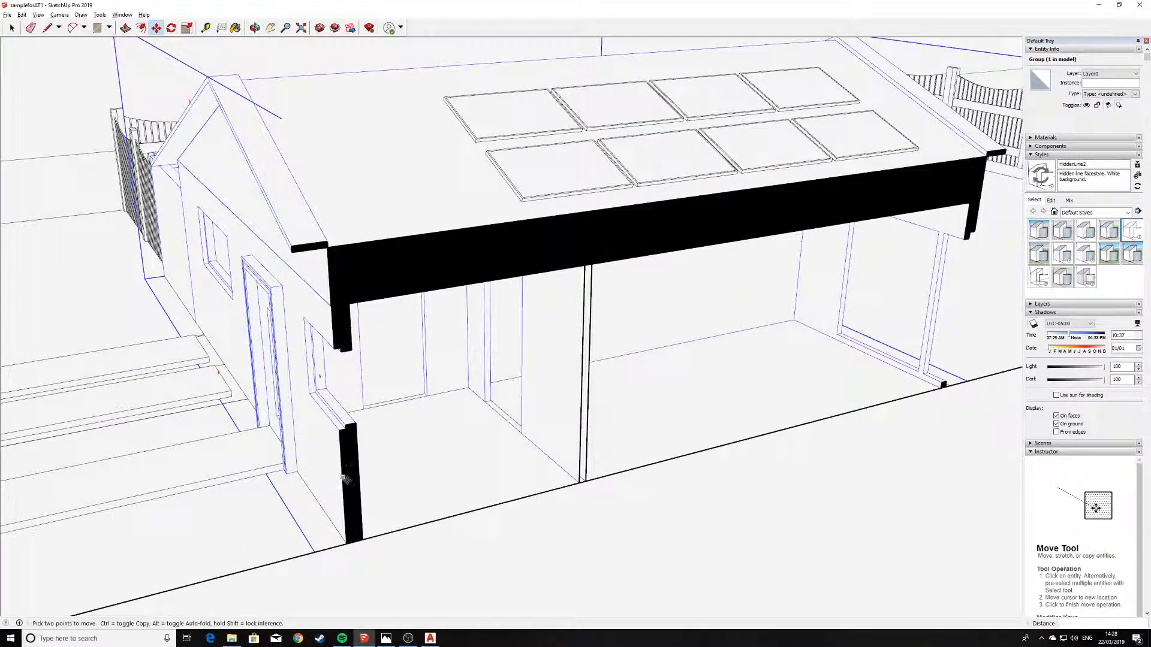
scroll(469, 473, "down", 3)
middle_click_drag(533, 489, 527, 434)
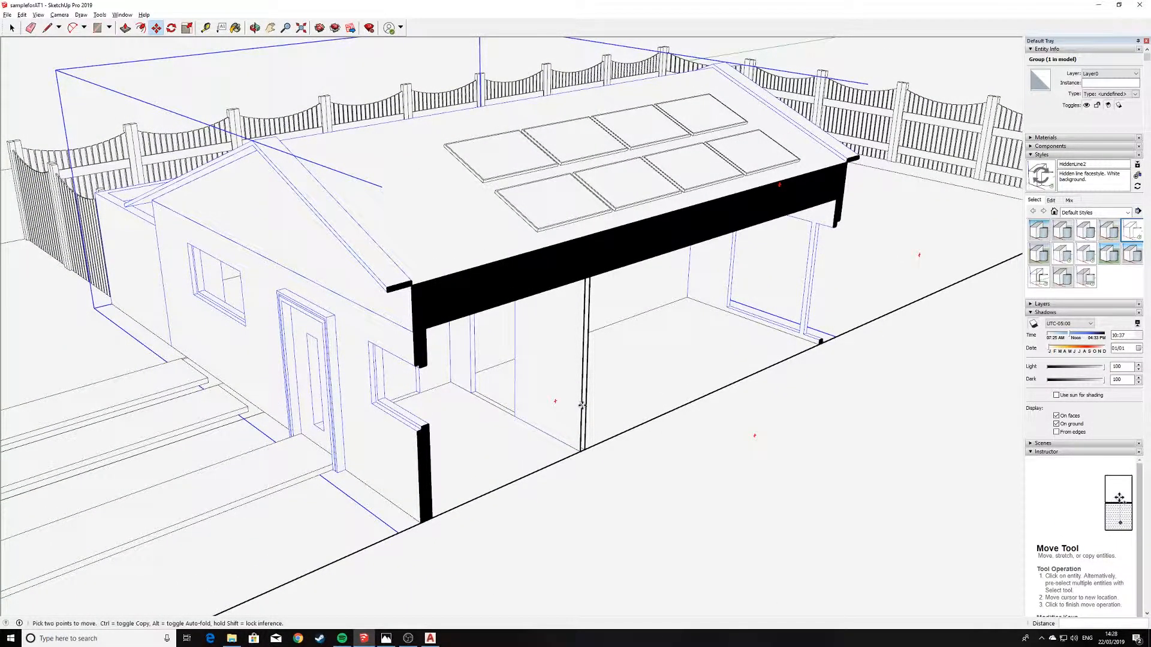
scroll(572, 408, "down", 3)
scroll(579, 411, "up", 2)
scroll(579, 411, "up", 2)
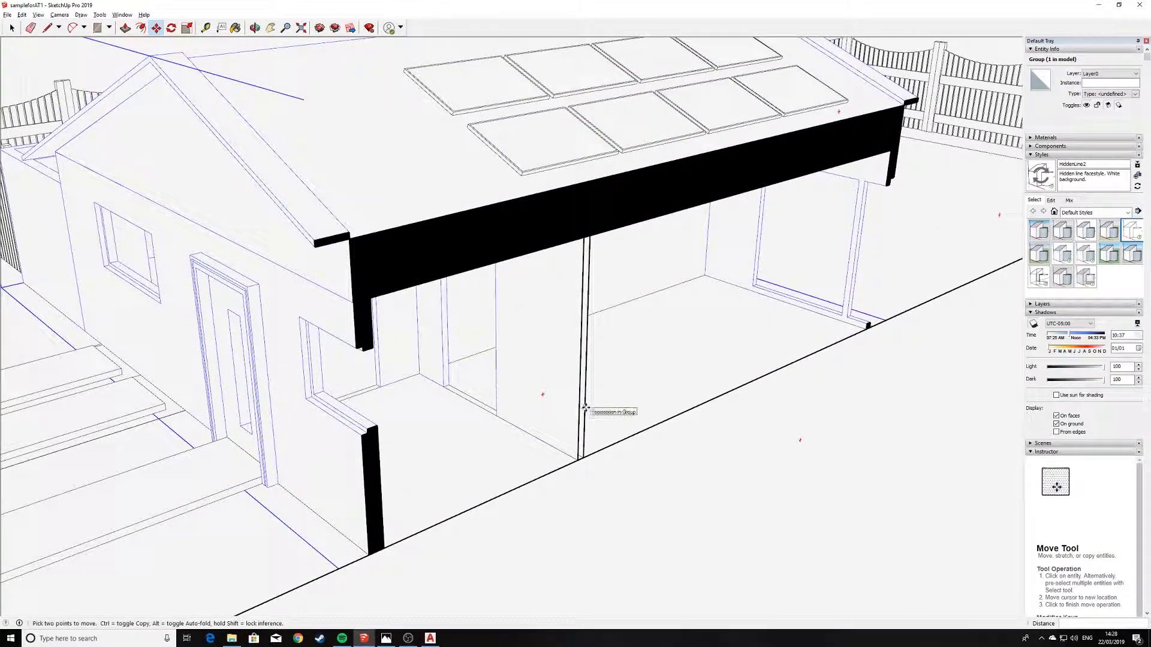
scroll(586, 405, "down", 2)
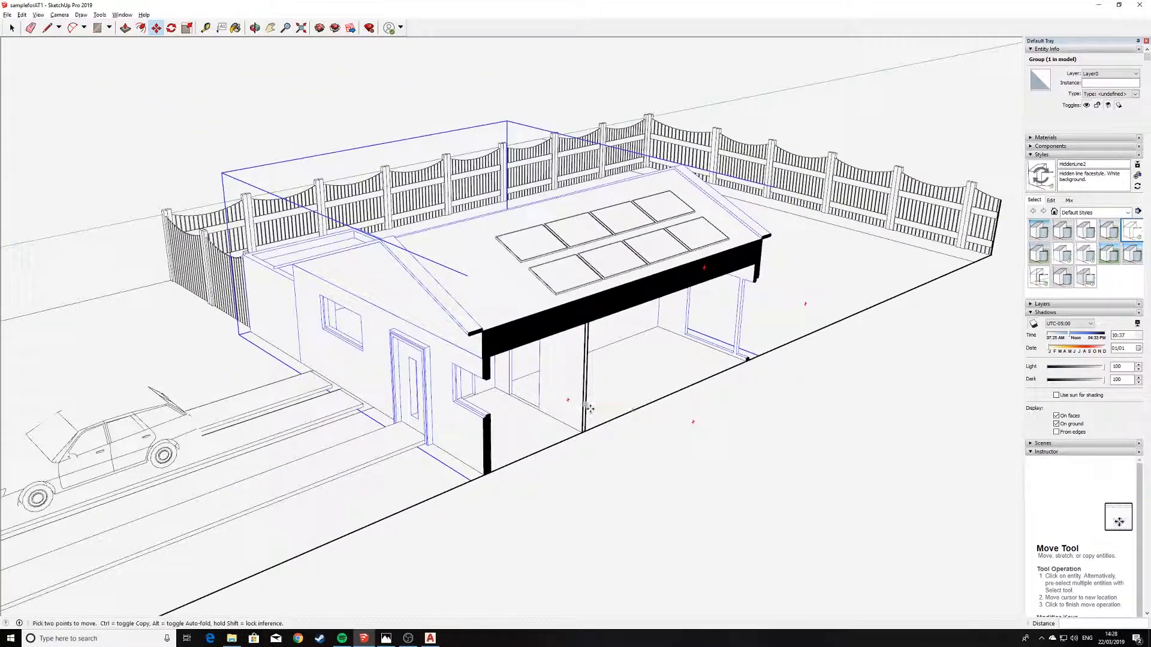
scroll(592, 413, "up", 1)
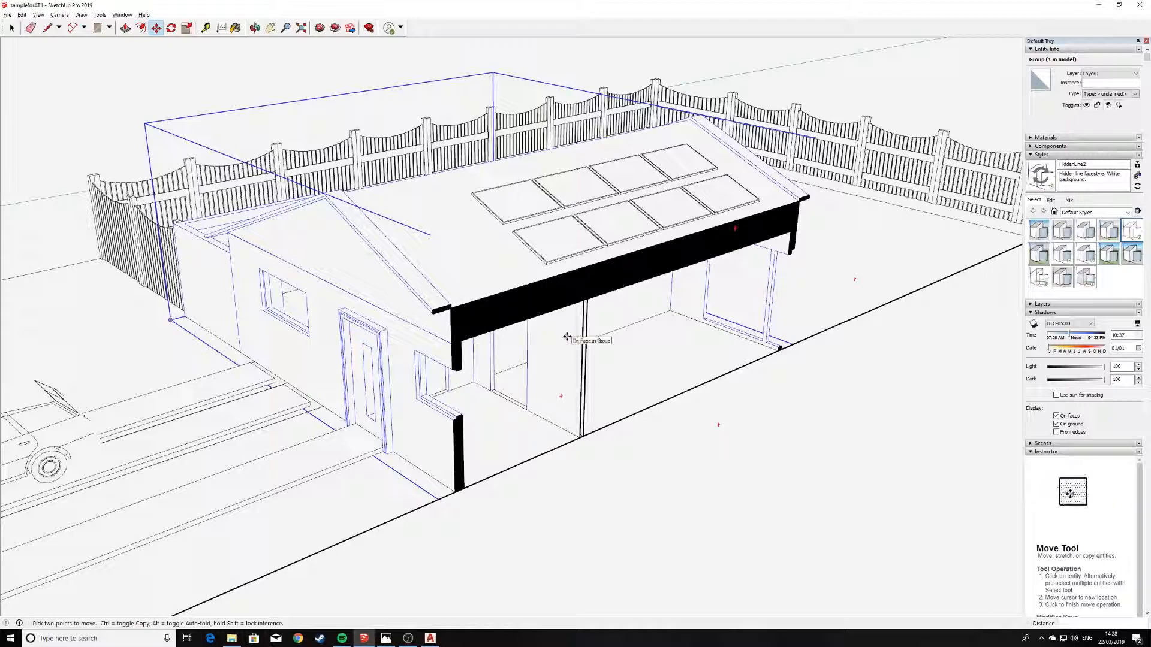
Compare the Landscape Architecture, 3D Printing, Shaded and Hidden Line styles on the model, and apply the Shaded style.
key("space")
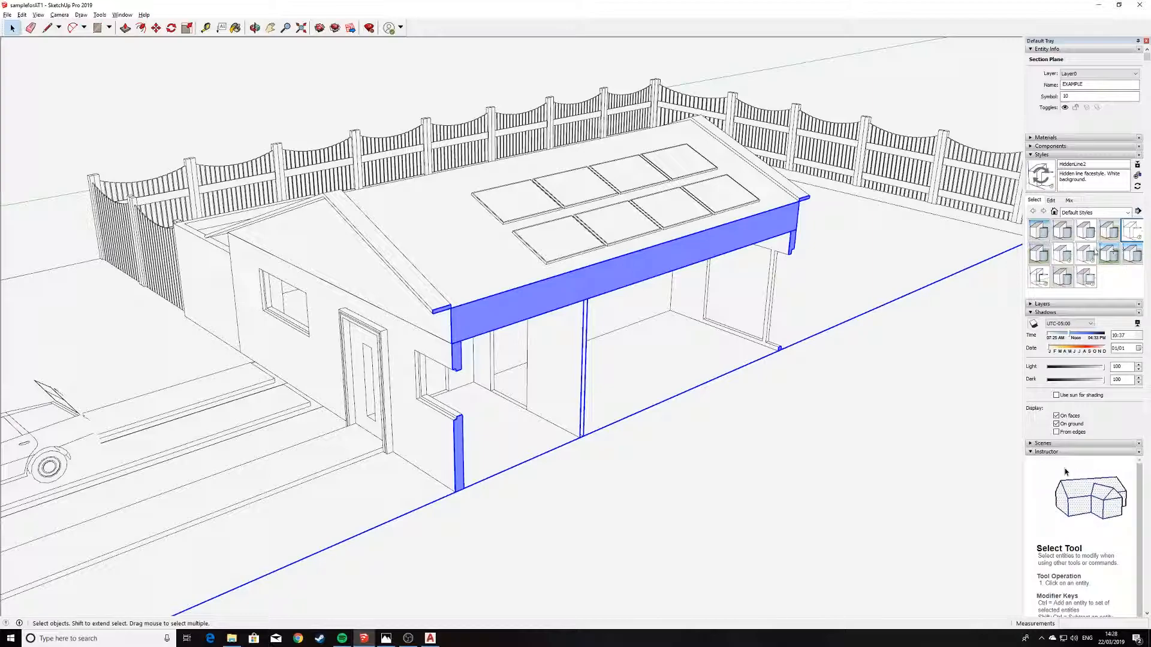
left_click(1038, 254)
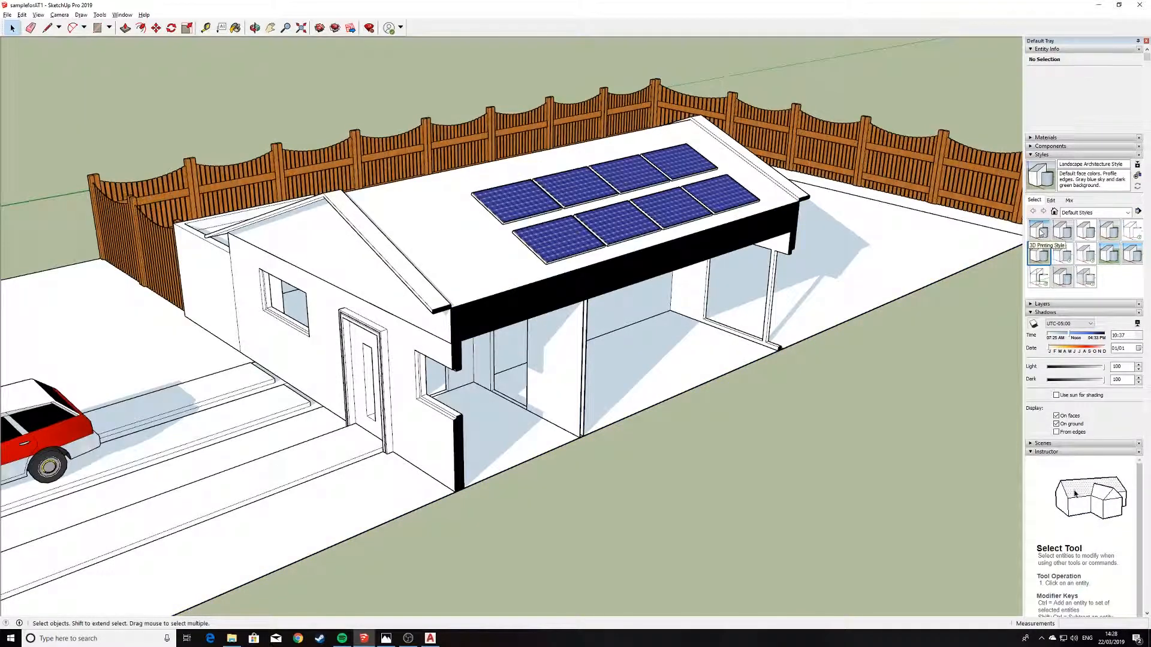
left_click(1040, 233)
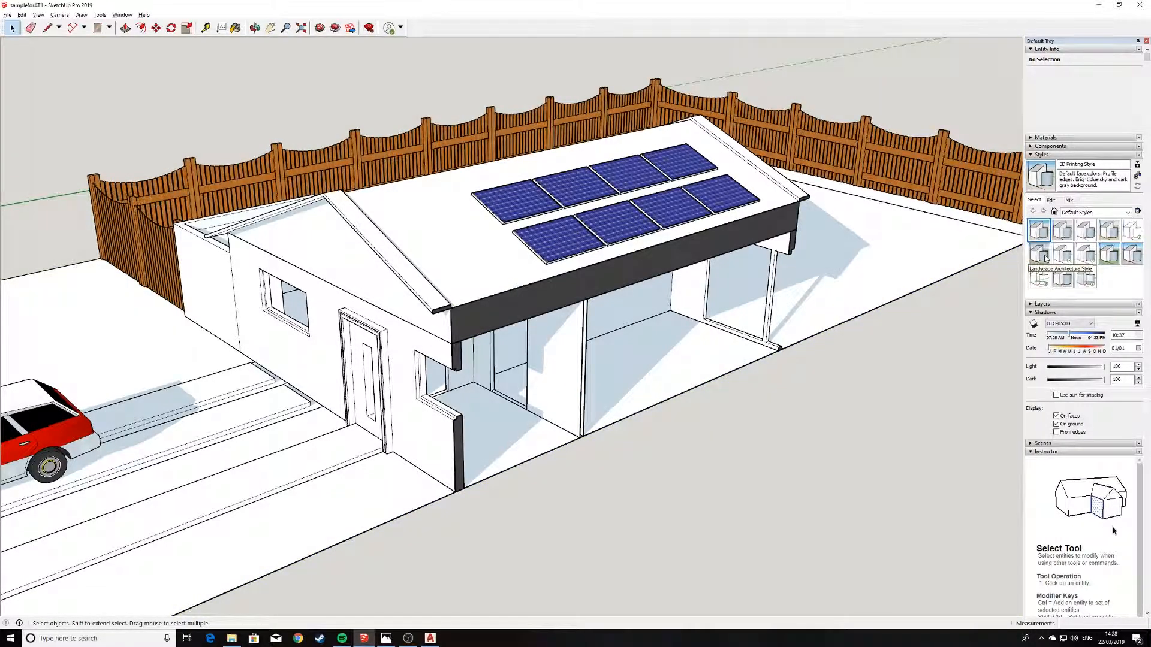
left_click(1046, 258)
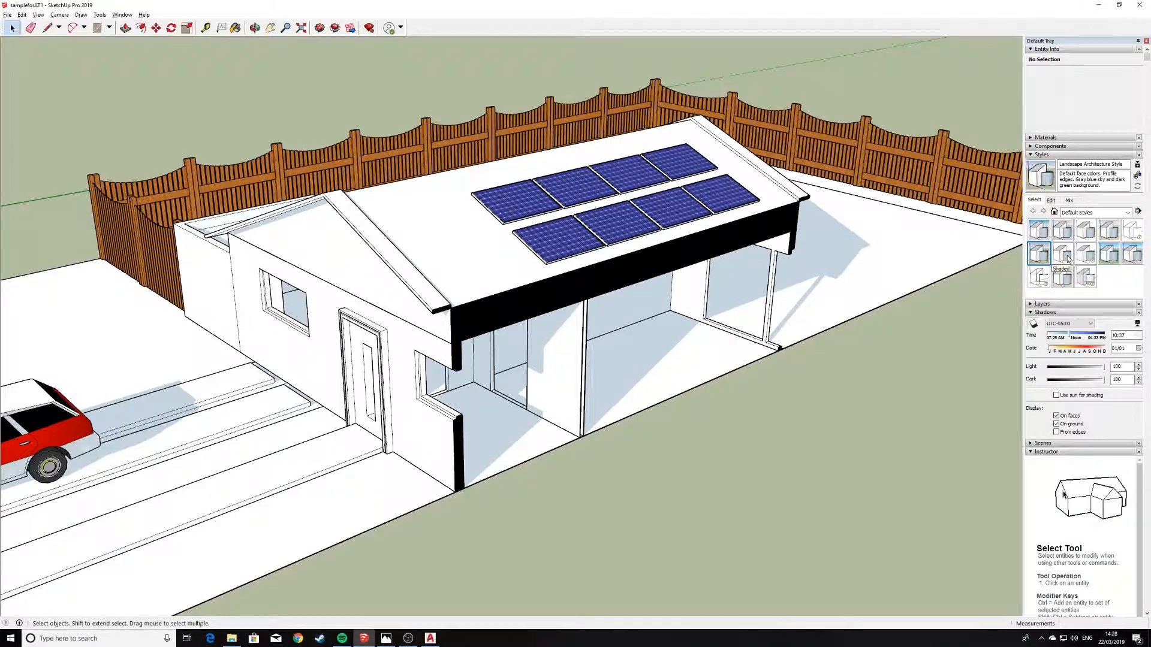
left_click(1058, 256)
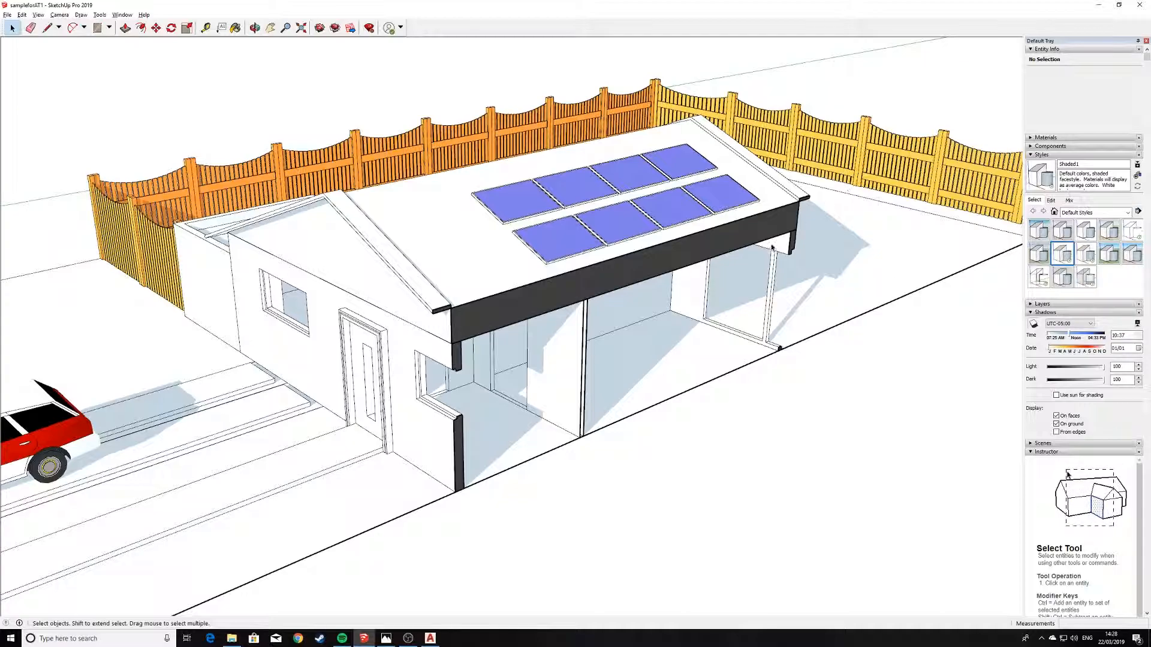
left_click(1132, 230)
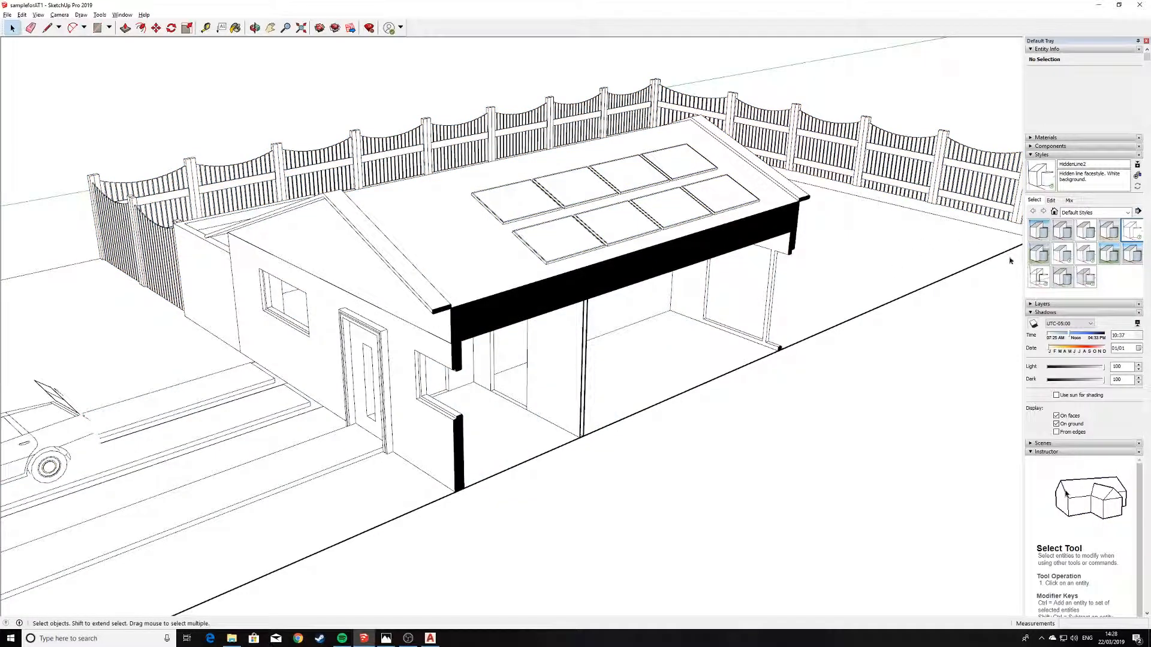
left_click(1060, 255)
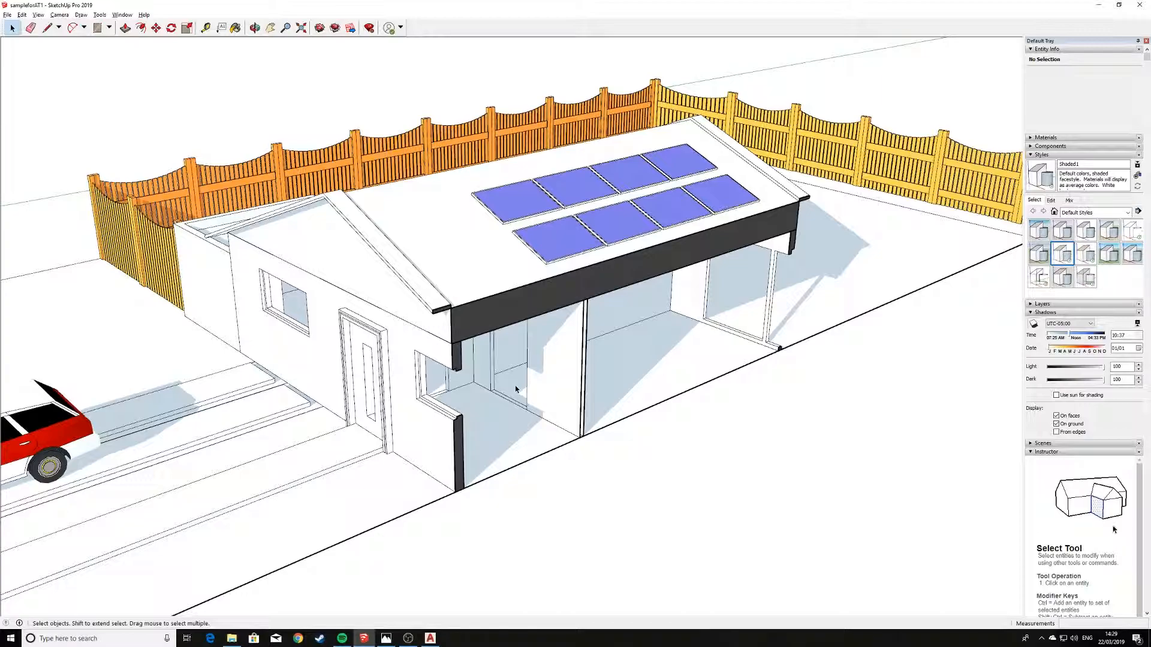
Frame the cut-open house interior and create an advanced camera named MORNING from this view.
scroll(487, 438, "up", 3)
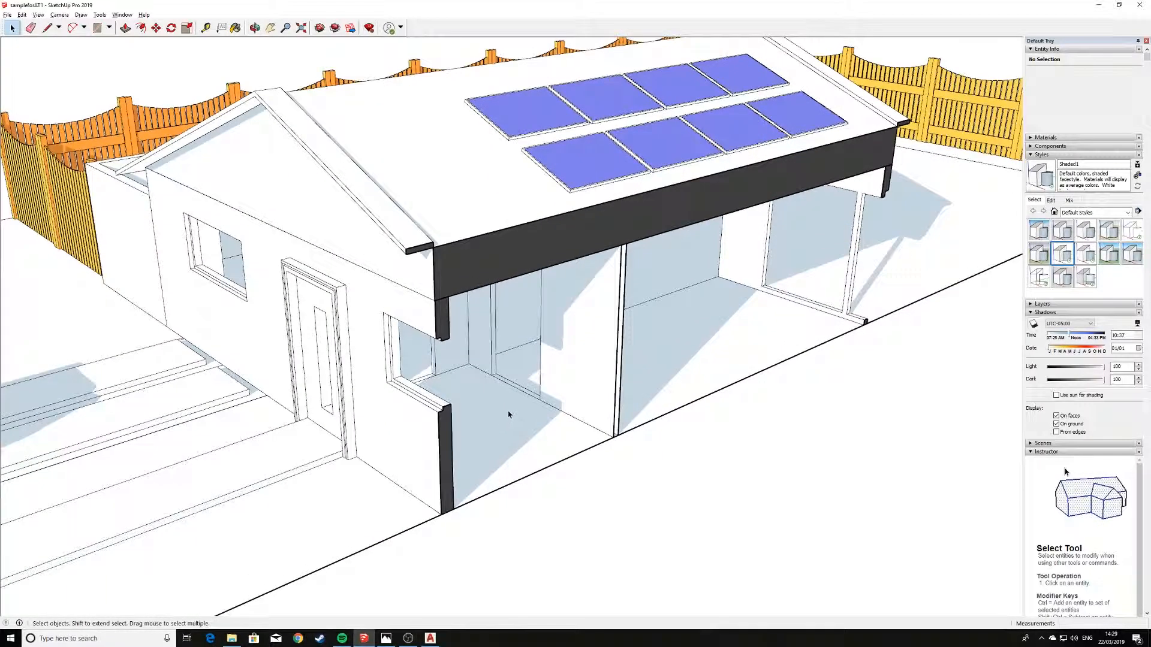
scroll(515, 406, "down", 1)
middle_click_drag(545, 394, 521, 388)
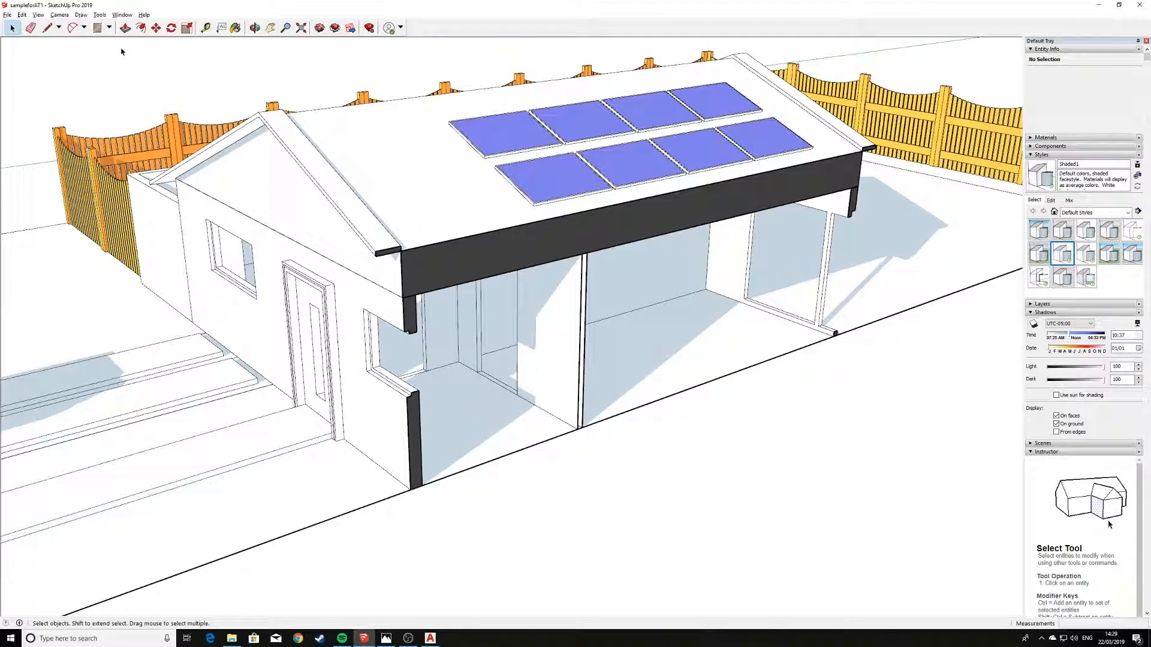
left_click(99, 14)
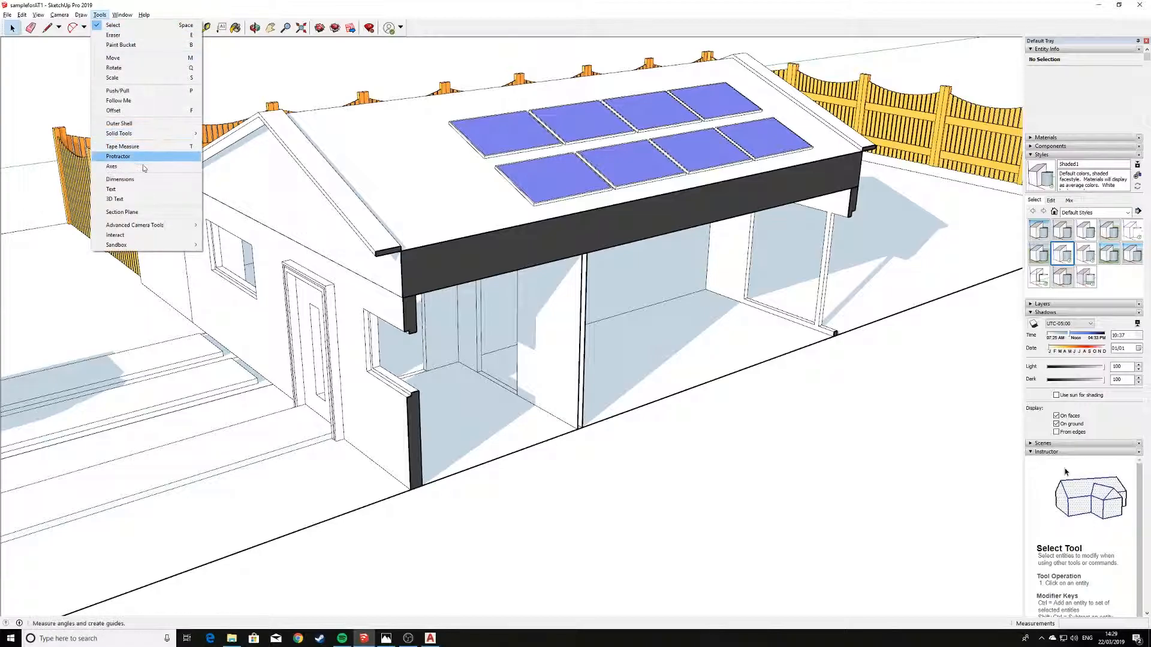
mouse_move(157, 226)
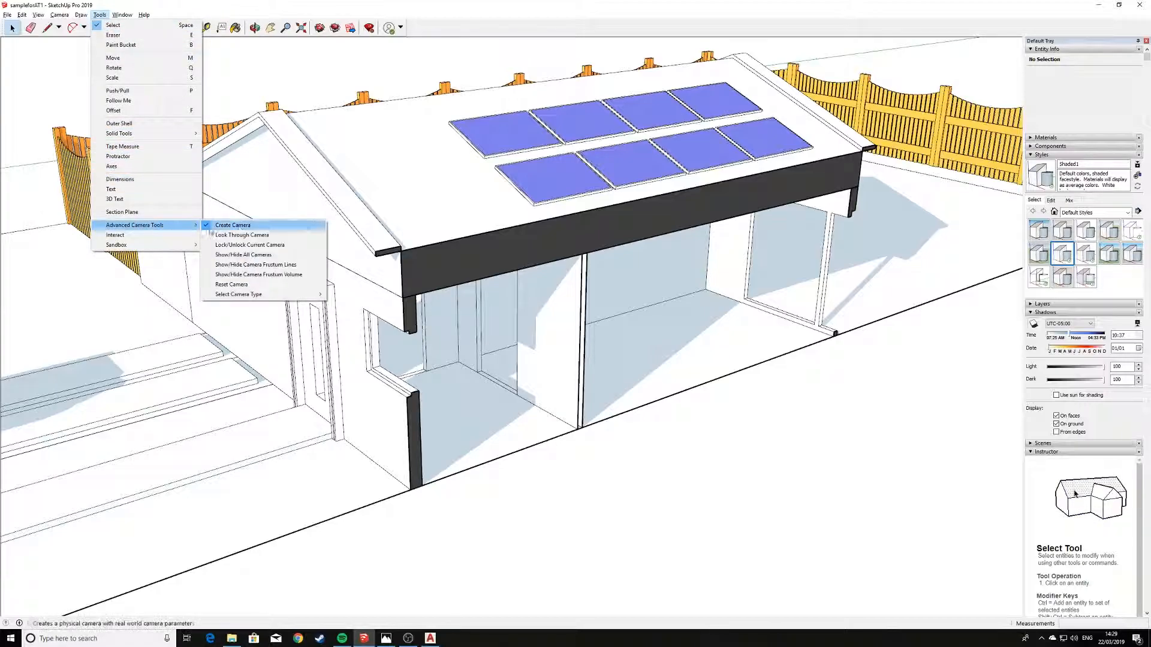
left_click(242, 228)
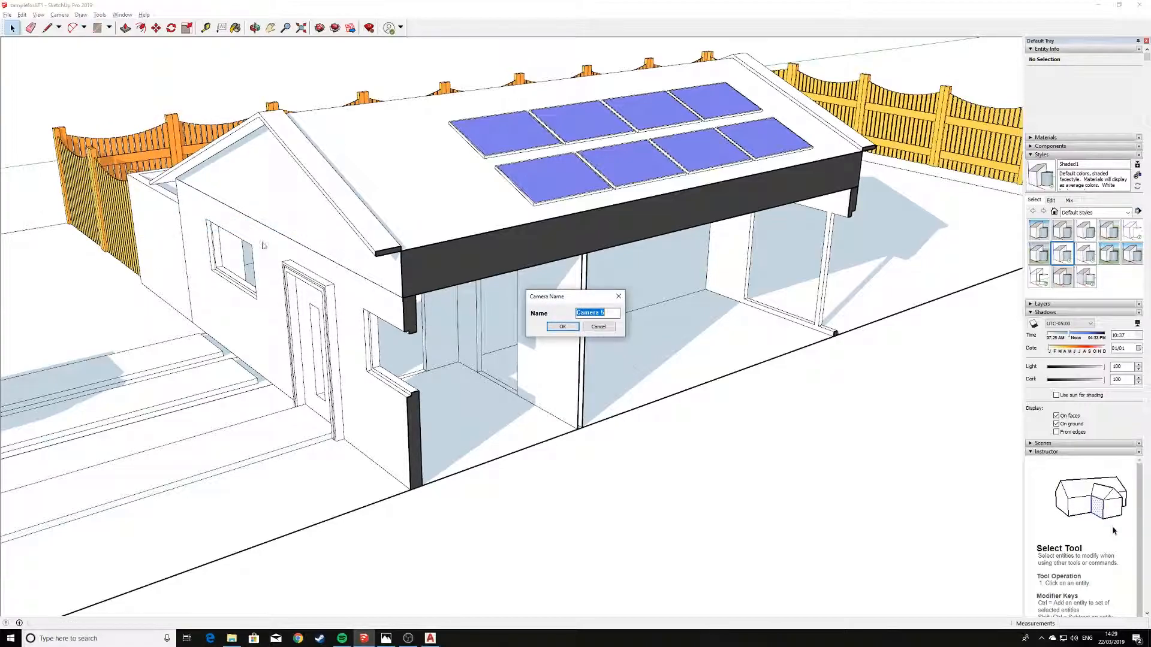
type("MORNING")
left_click(572, 325)
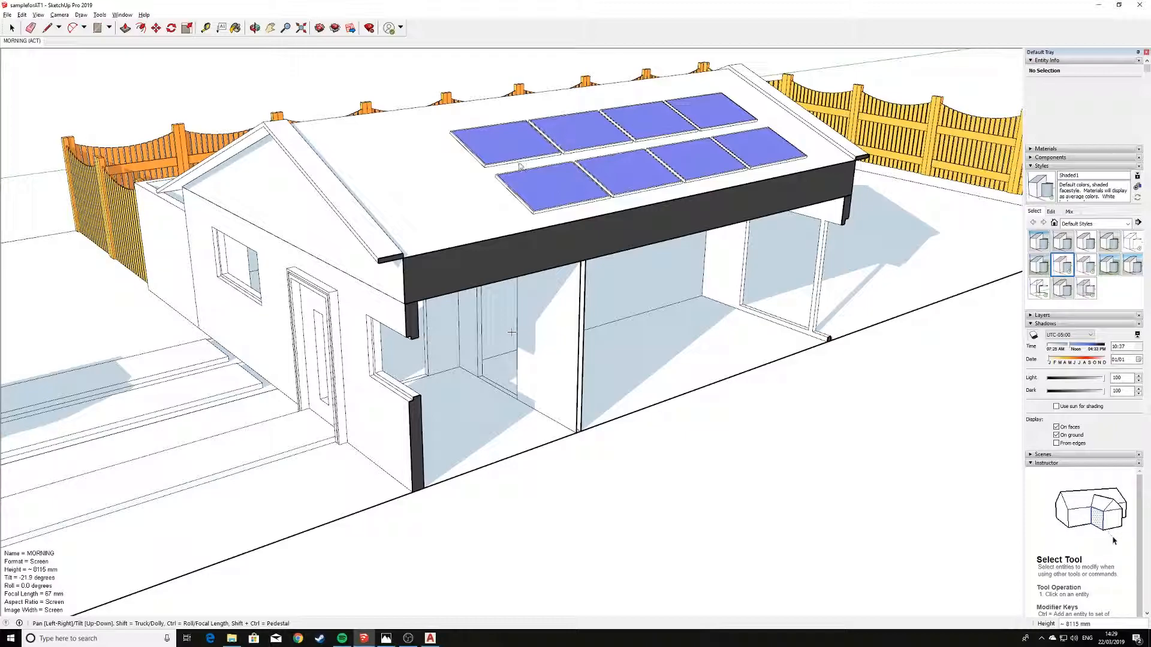
Orbit away from the saved view and return to the MORNING camera scene.
middle_click_drag(471, 380, 545, 382)
left_click(34, 42)
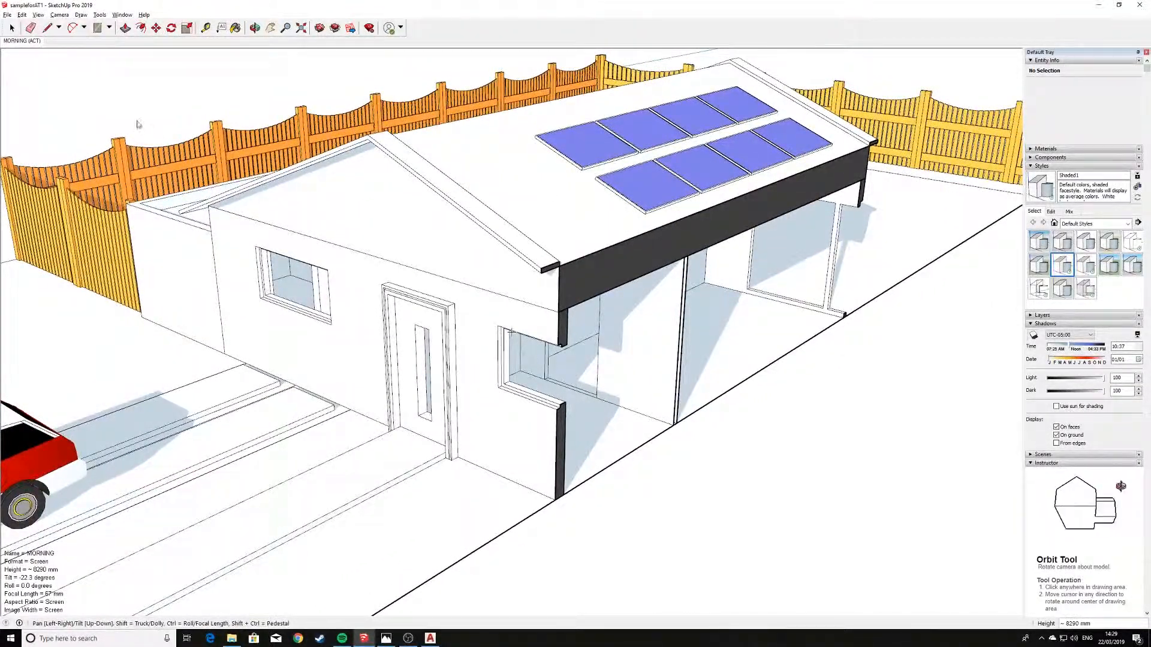
left_click(35, 42)
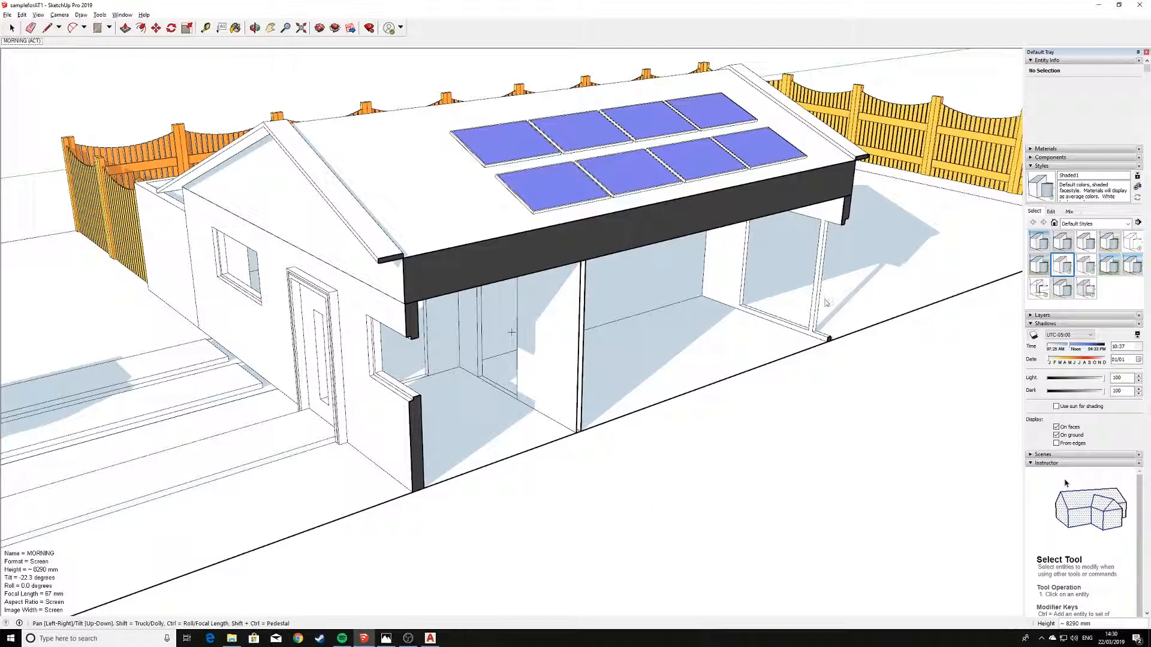
Set the shadow time to 07:25 and update the MORNING scene with it.
left_click(1057, 349)
mouse_move(1056, 350)
left_mouse_down()
mouse_move(1089, 352)
mouse_move(1061, 353)
left_mouse_up()
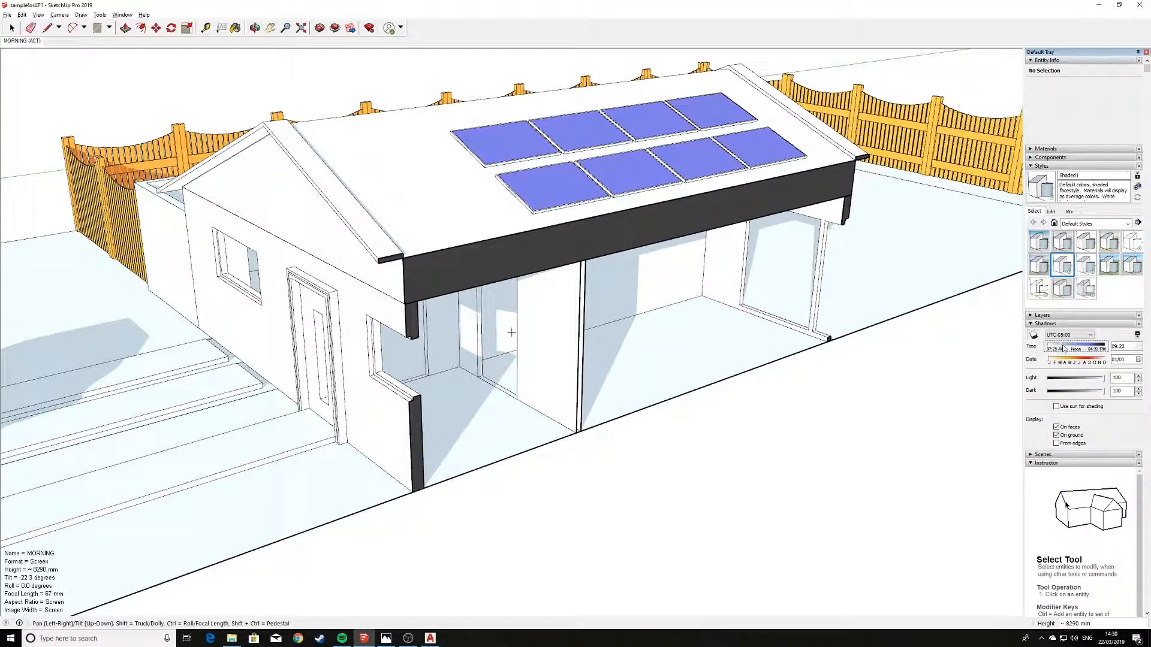
left_click_drag(1062, 348, 1048, 348)
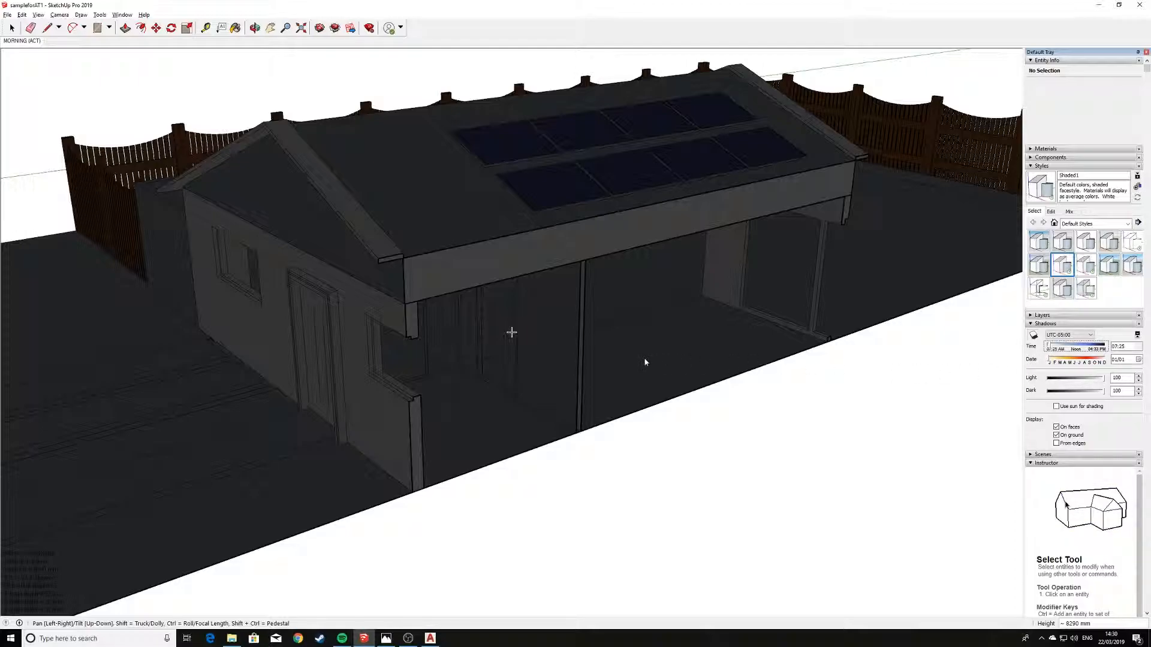
right_click(33, 43)
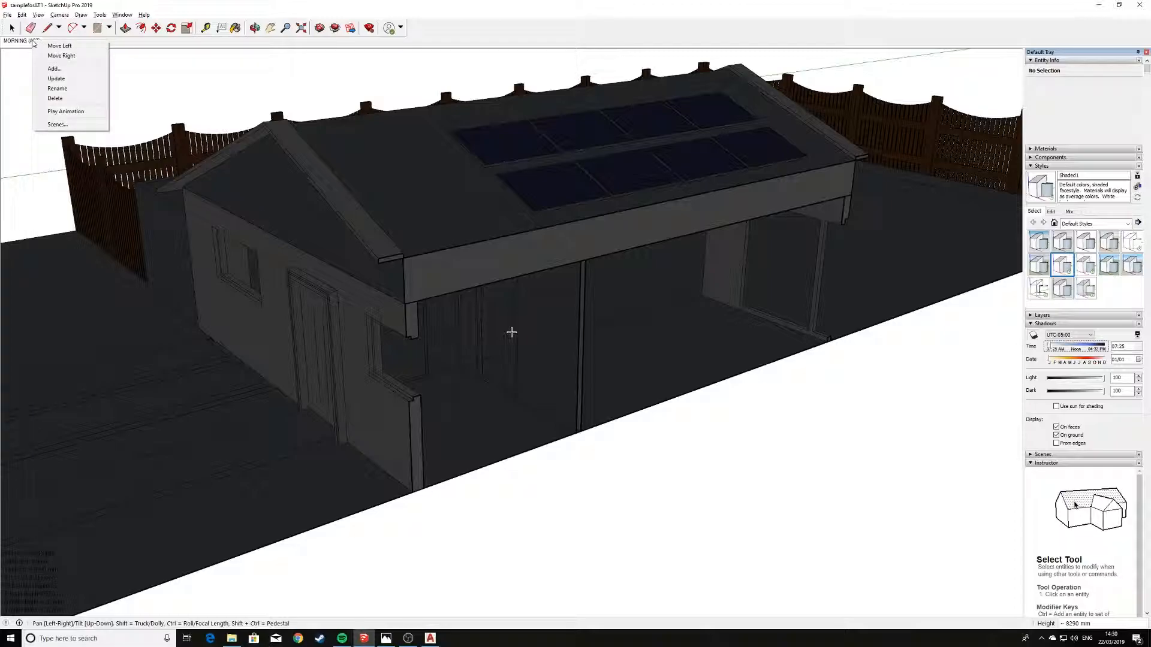
left_click(54, 79)
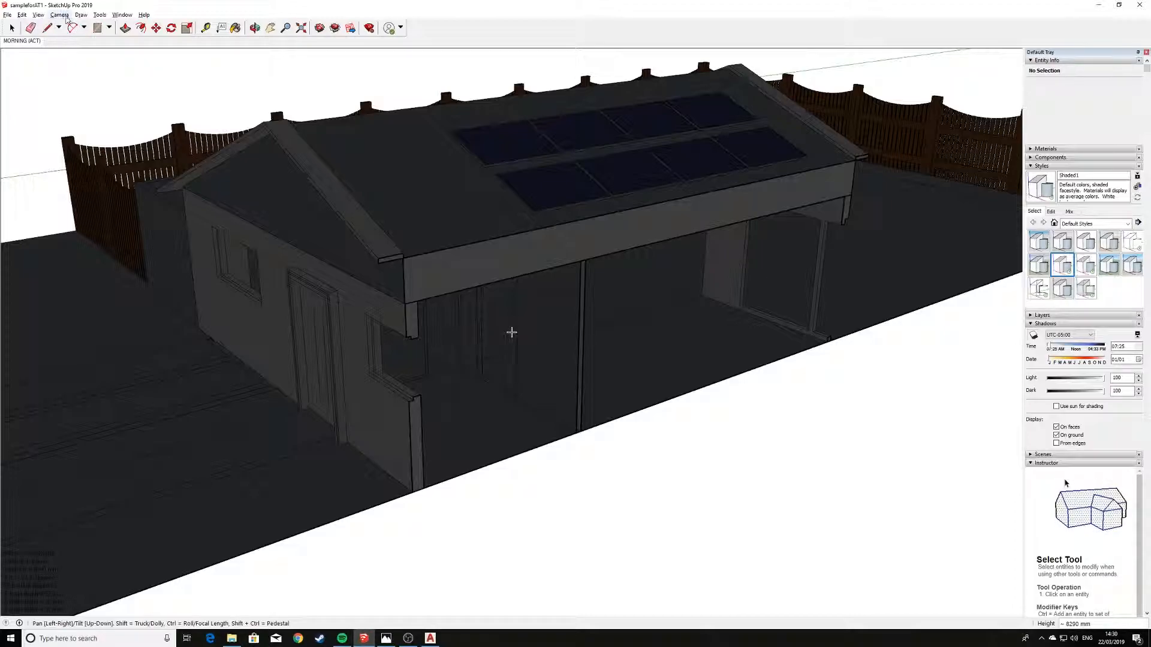
Create a second advanced camera named AFTERNOON from the same view.
left_click(98, 15)
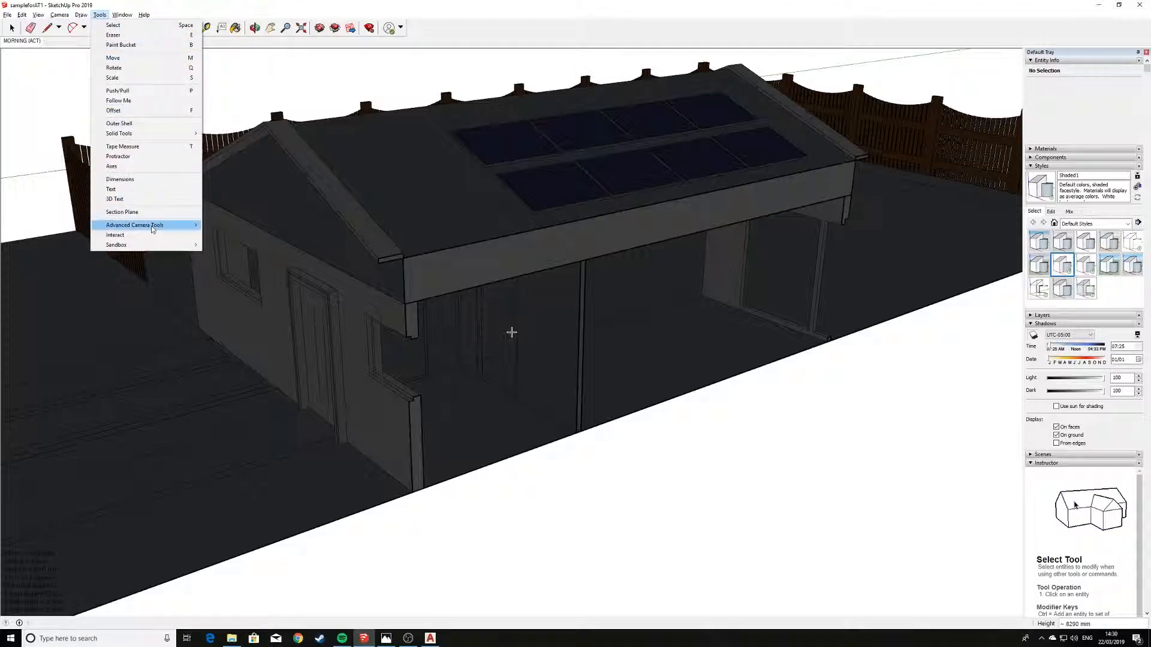
mouse_move(183, 225)
left_click(231, 227)
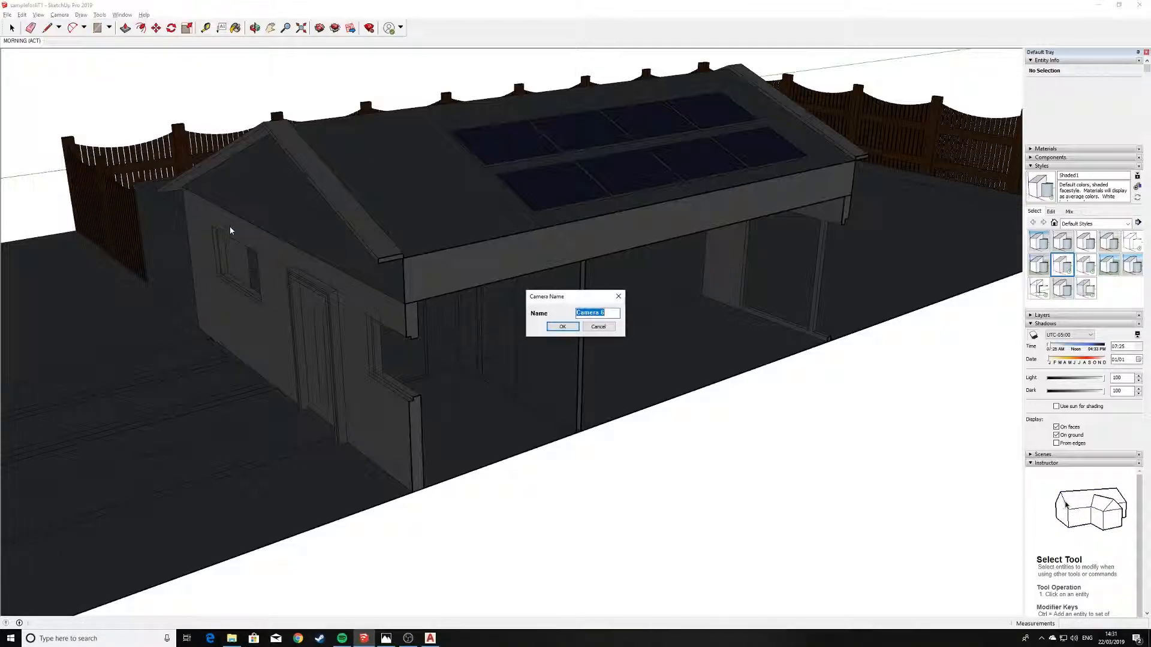
type("AFTERNOON")
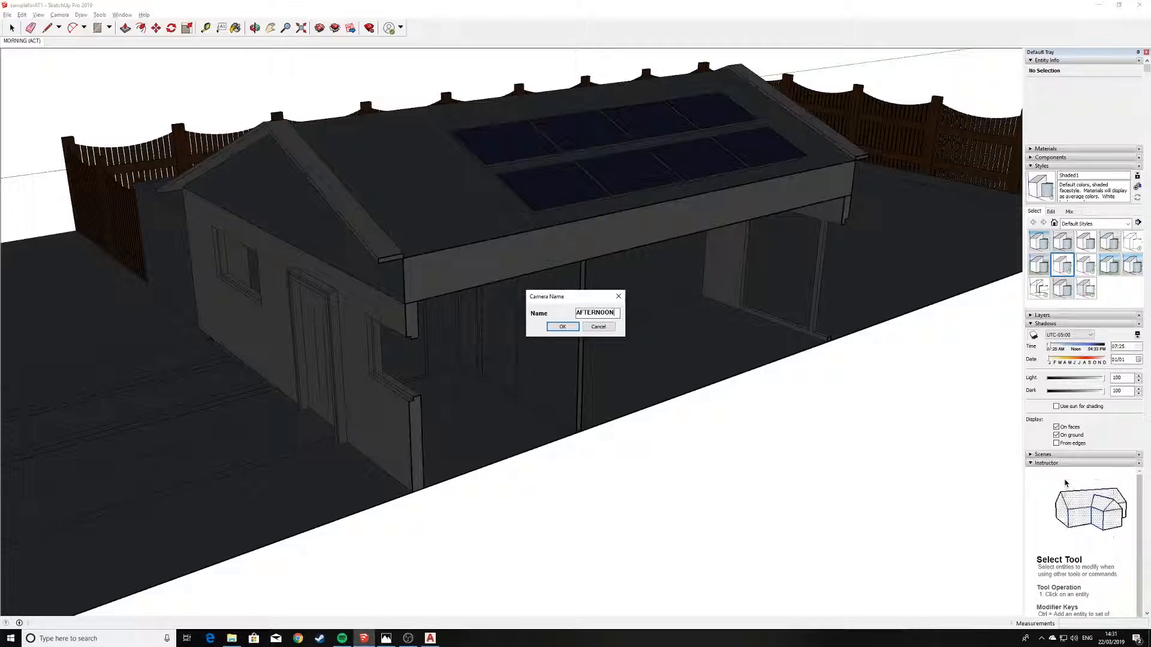
key("Return")
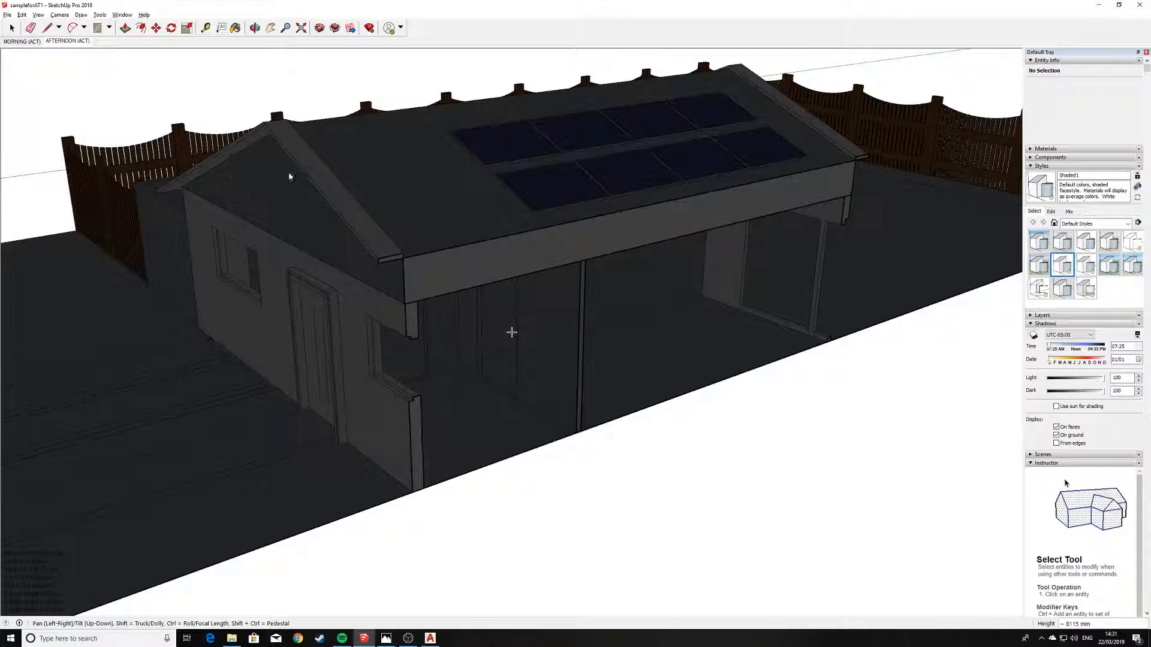
Update the AFTERNOON scene with a shadow time of 11:50 and preview the transition to it from the MORNING scene.
left_click_drag(1051, 350, 1077, 350)
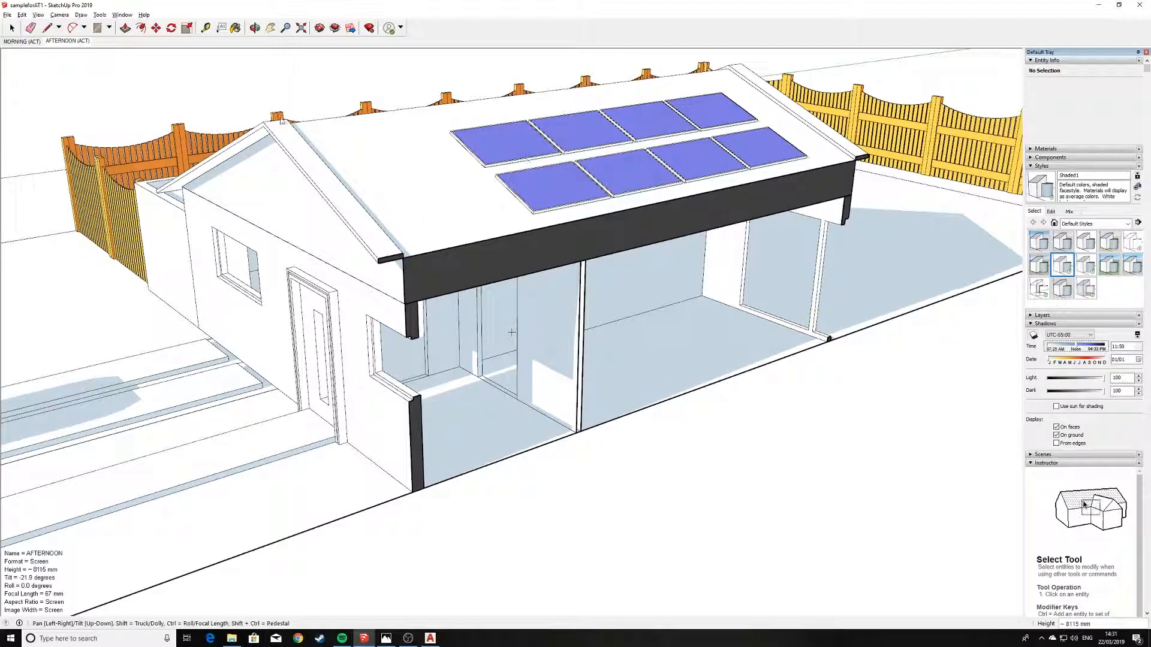
right_click(82, 42)
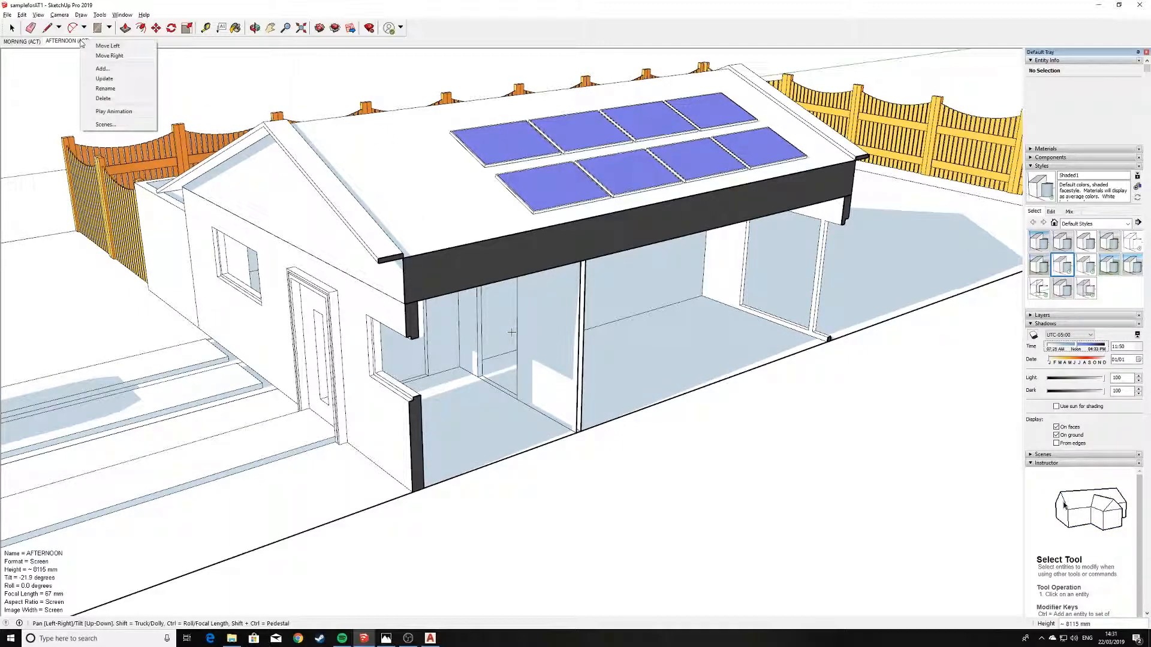
left_click(105, 79)
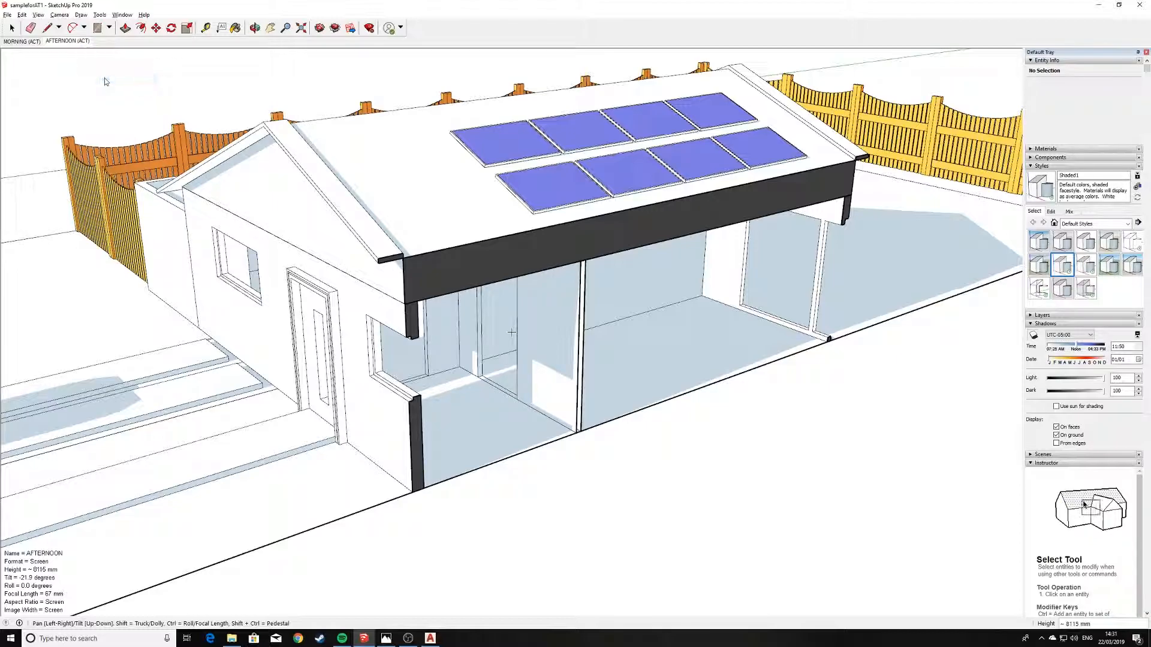
left_click(33, 44)
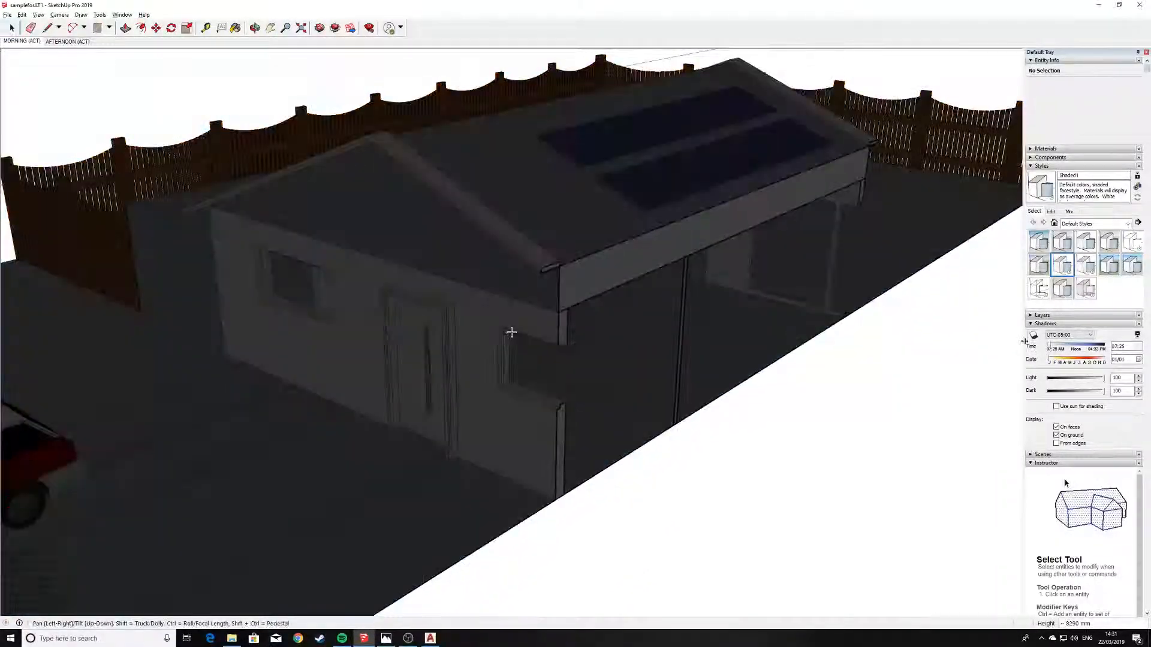
left_click(67, 41)
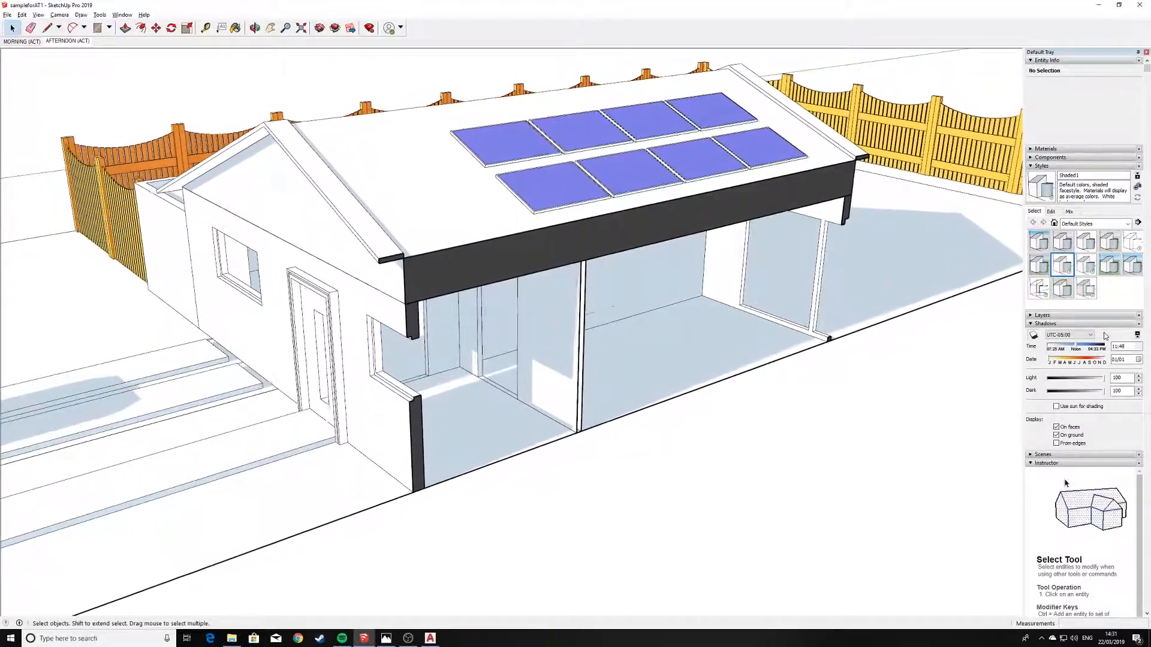
Create a third advanced camera named NIGHT from the AFTERNOON view.
left_click(99, 16)
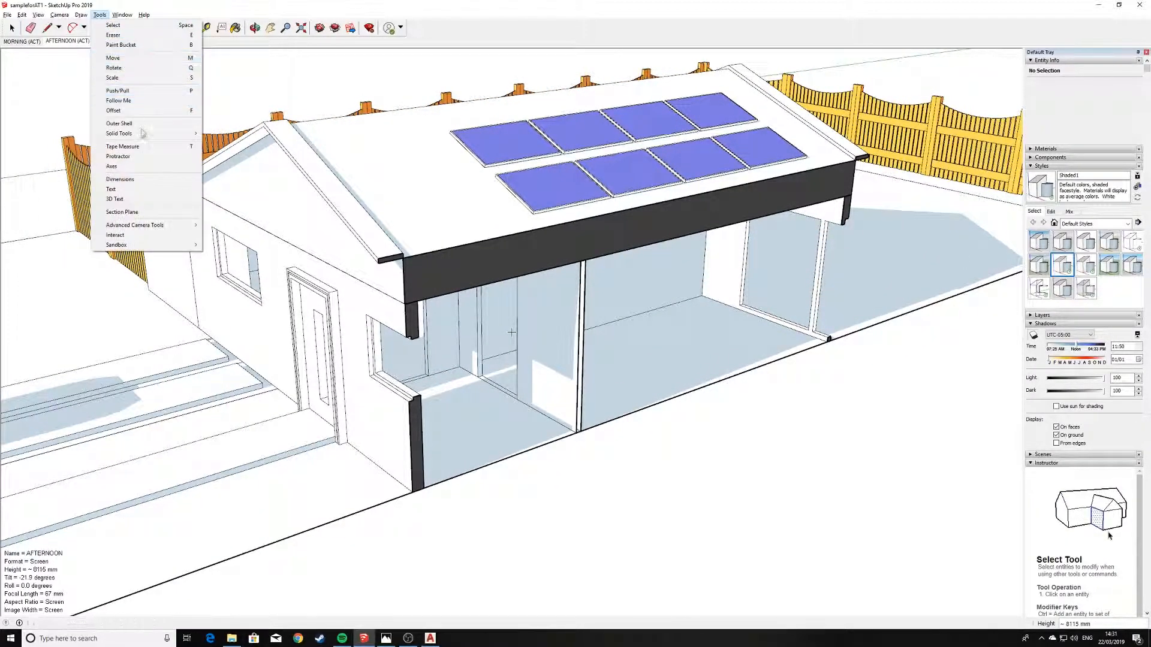
mouse_move(183, 226)
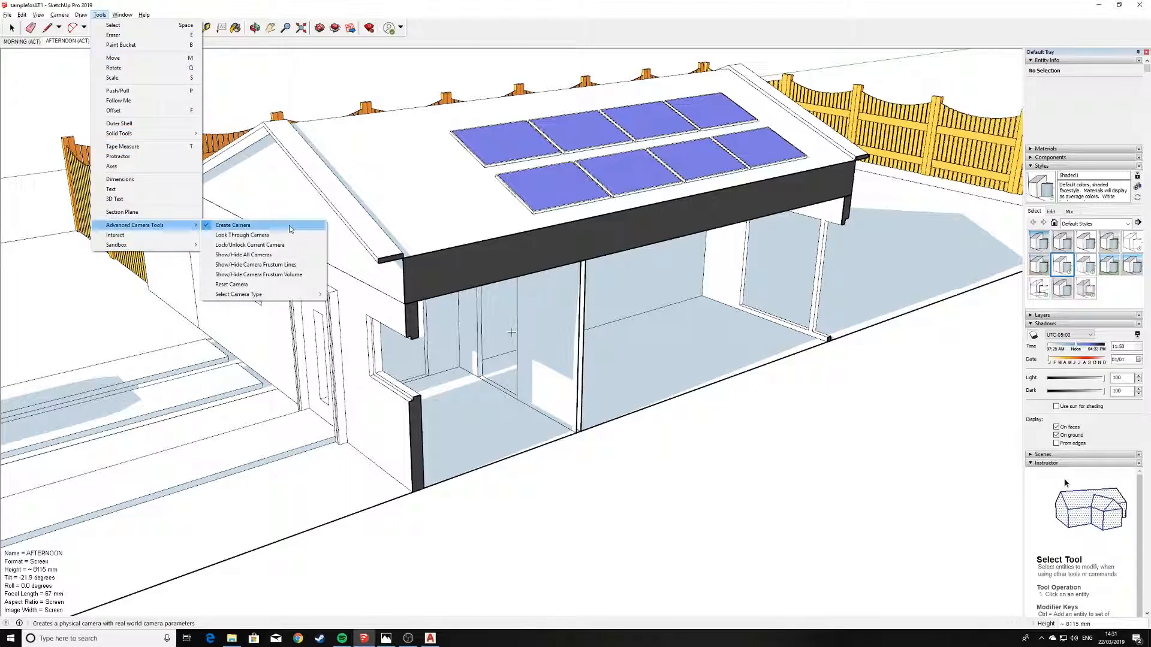
left_click(290, 228)
type("Ni")
key("Return")
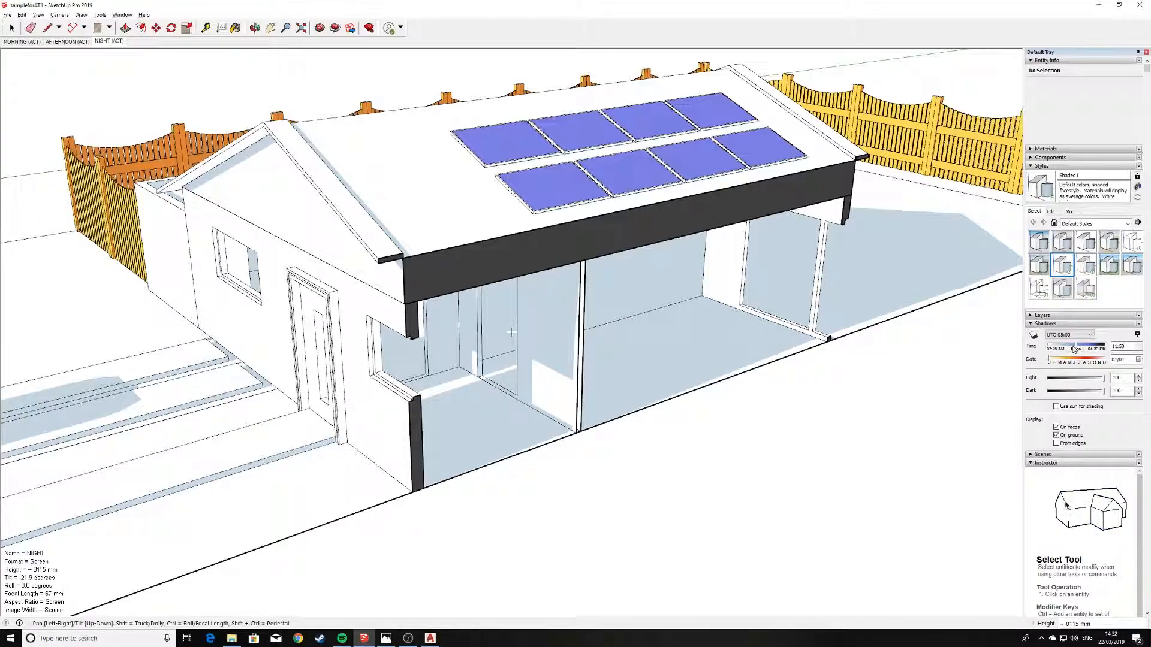
Set the shadow time to 16:33 and update the NIGHT scene with it.
left_click_drag(1077, 346, 1106, 351)
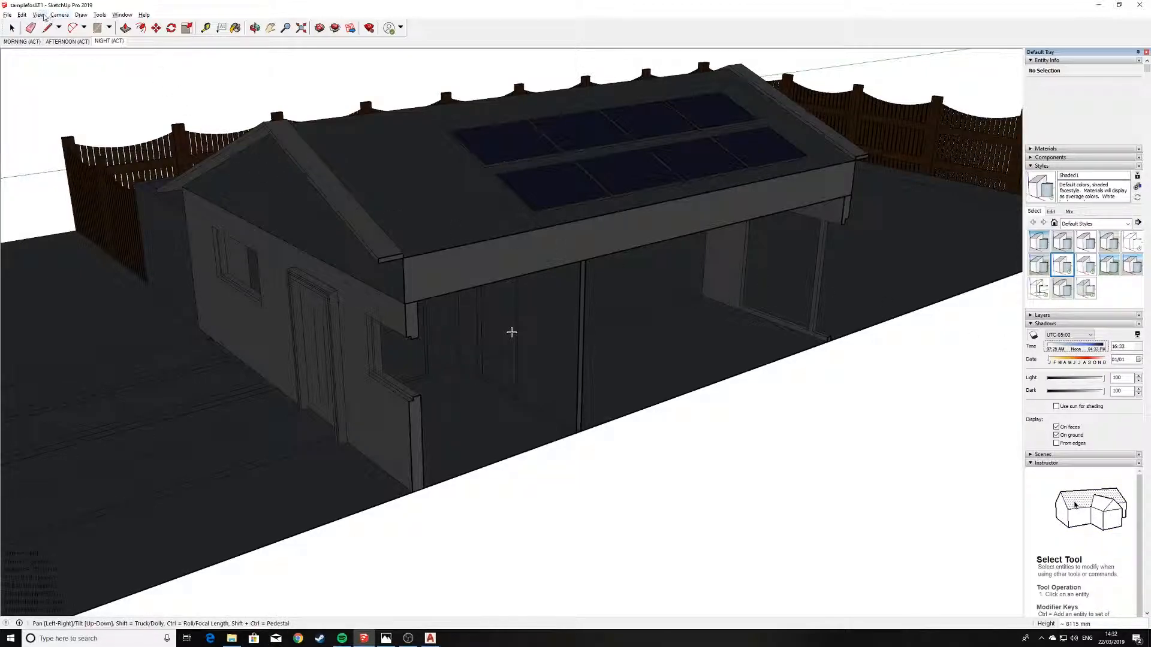
right_click(108, 44)
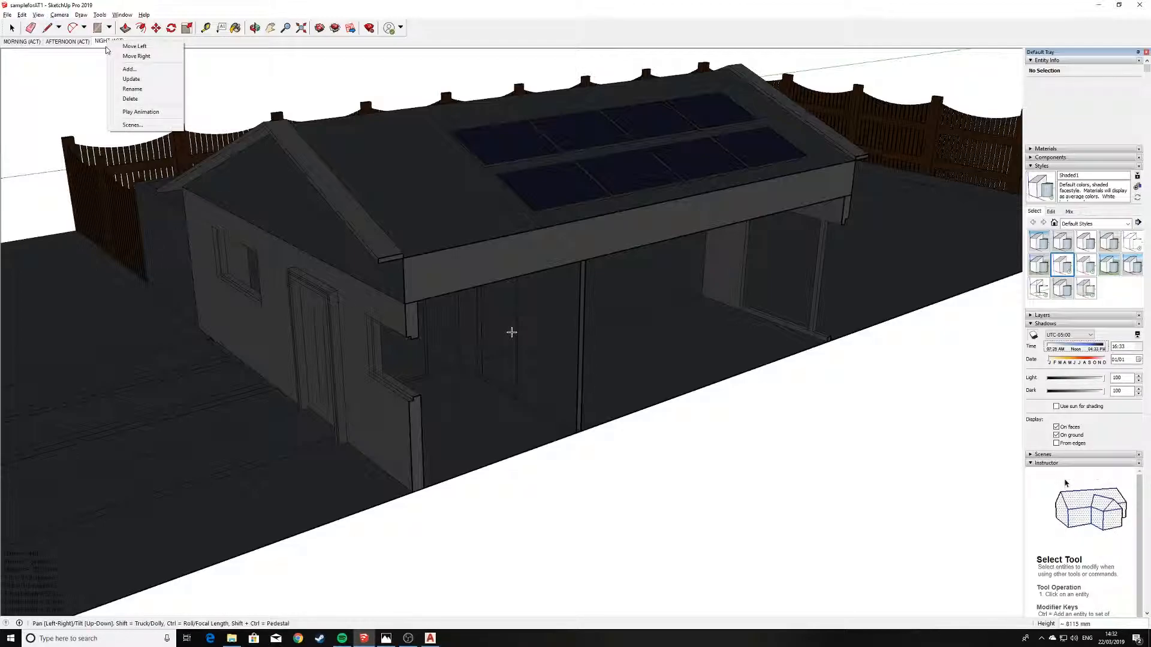
left_click(145, 80)
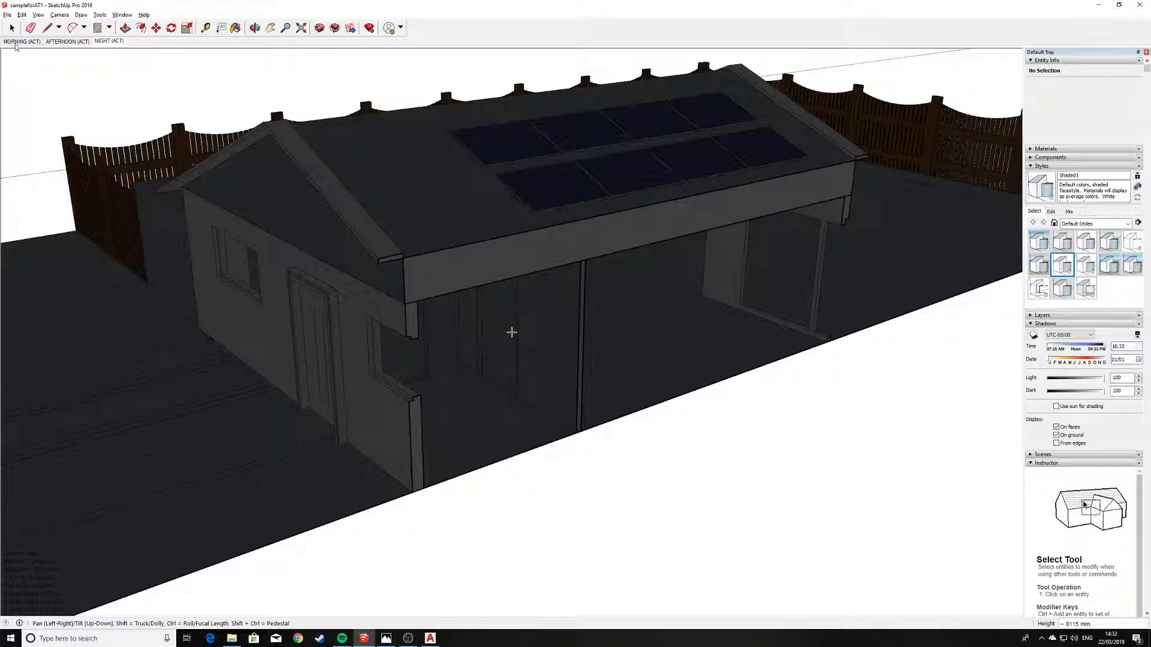
Play the scene animation starting from the MORNING scene to check the shadow transitions, and stop it.
left_click(19, 42)
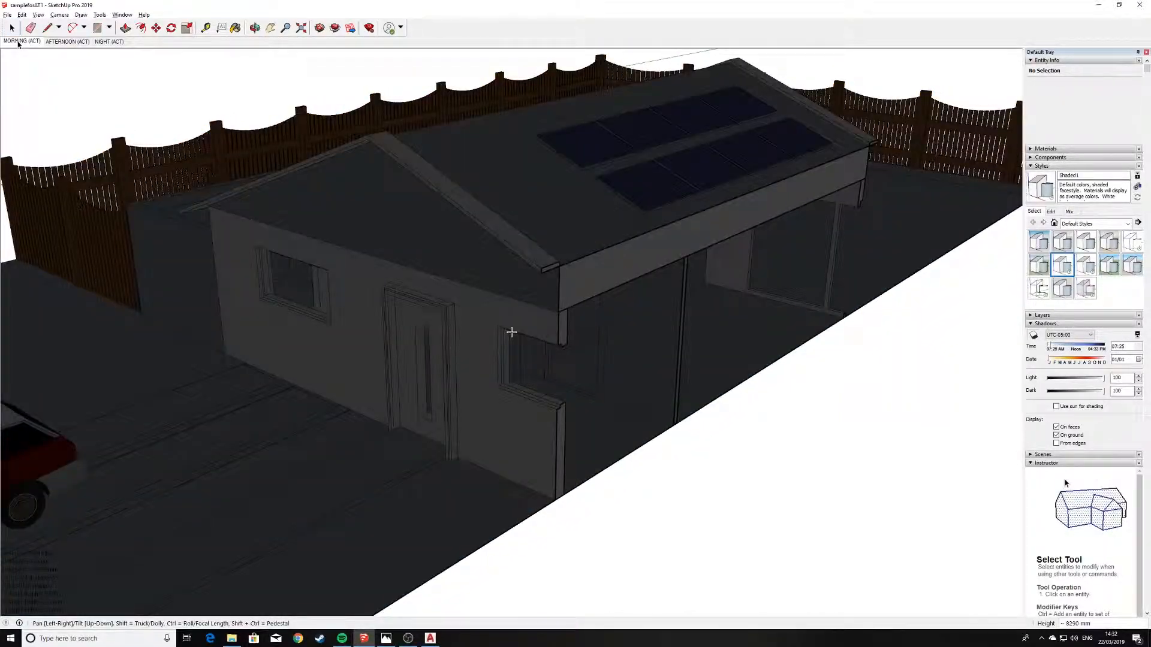
right_click(18, 42)
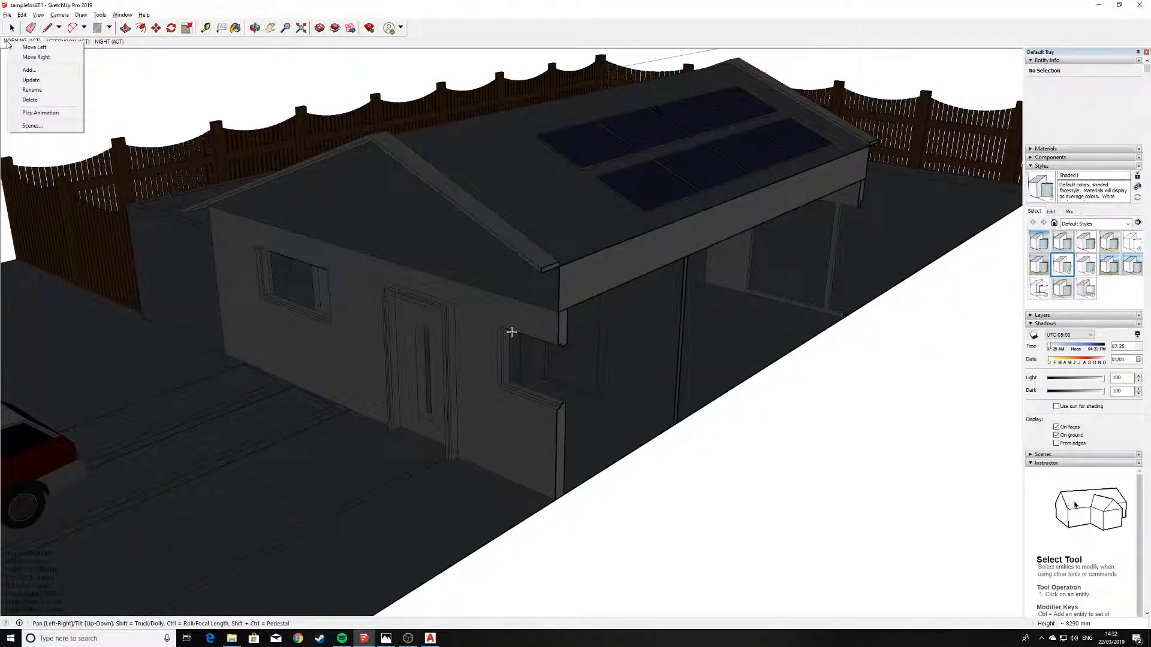
left_click(41, 113)
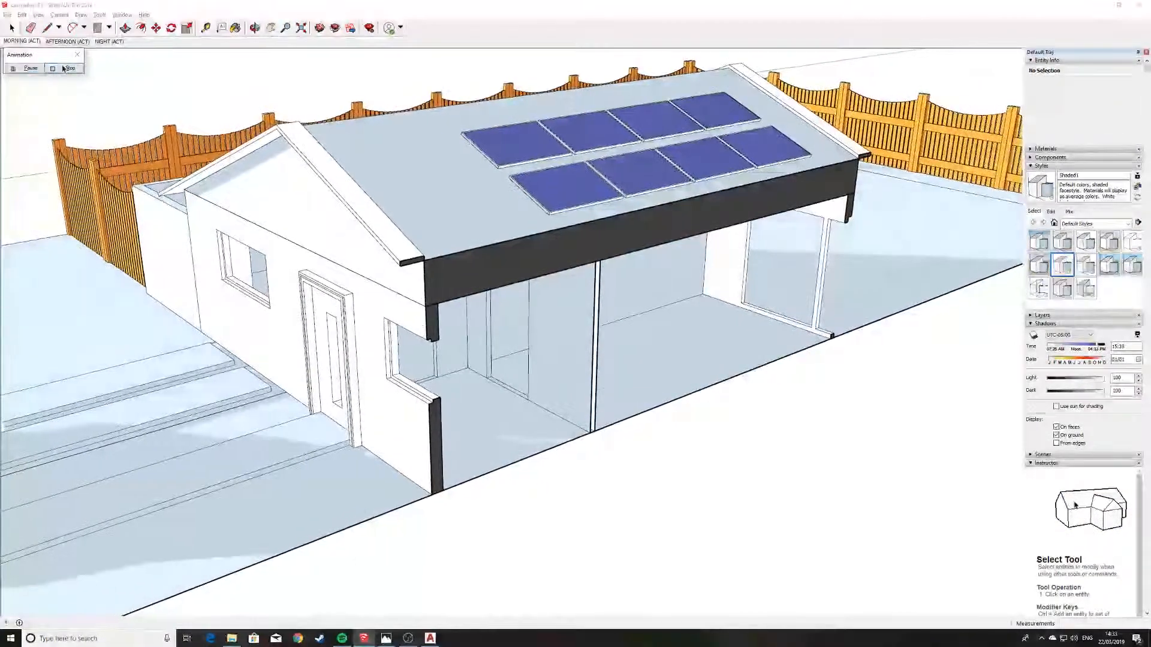
left_click(64, 68)
Set up a video export of the scene animation named DAYCYCLE in the Documents folder, in H.264 MP4 format.
left_click(7, 14)
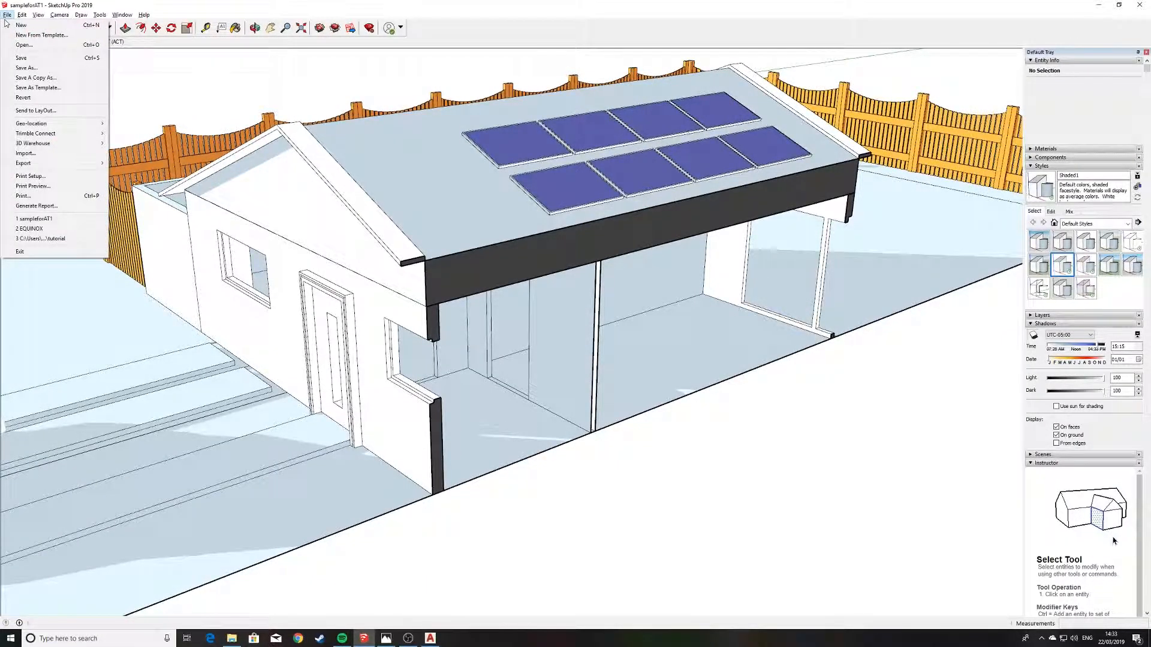
mouse_move(72, 163)
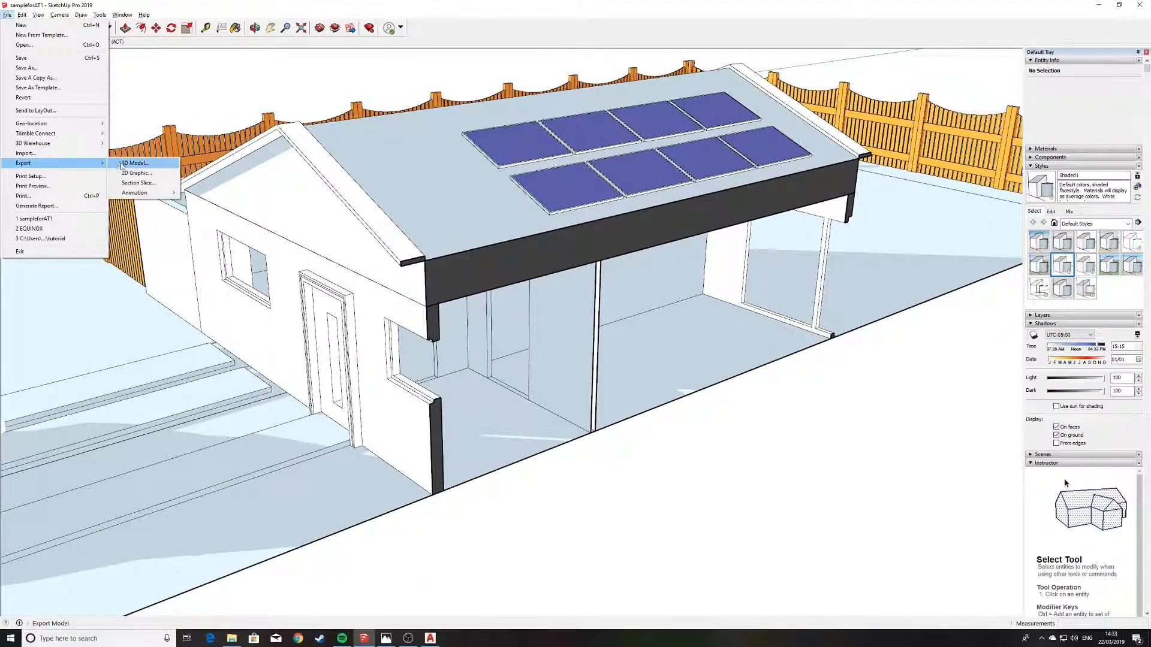
mouse_move(143, 198)
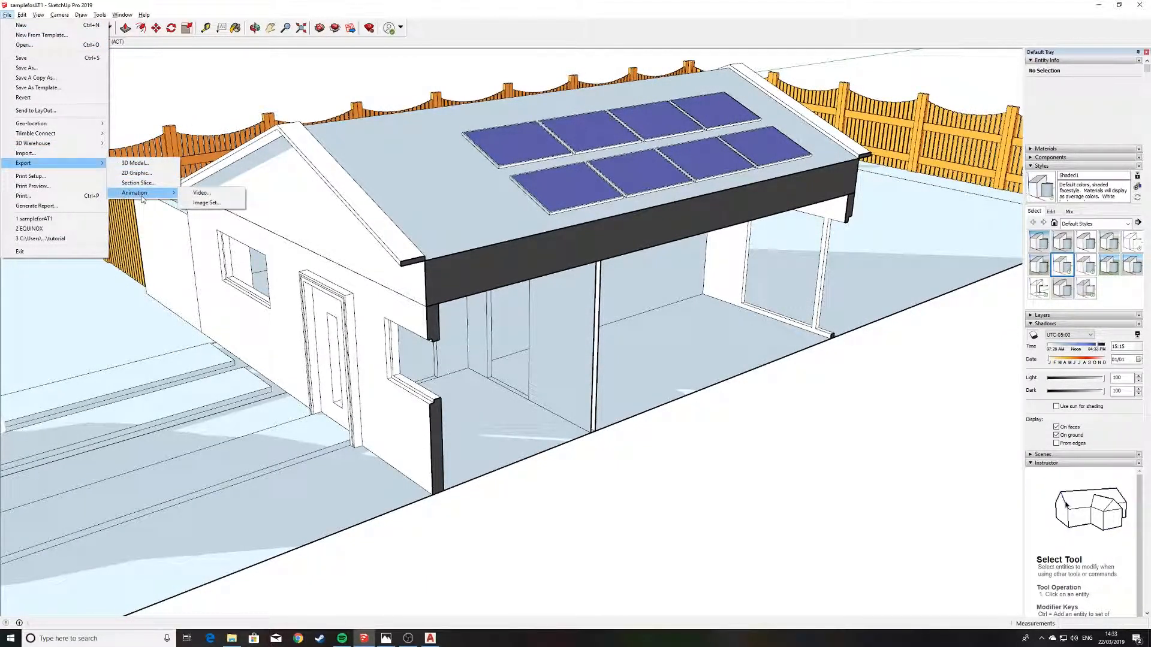
left_click(200, 193)
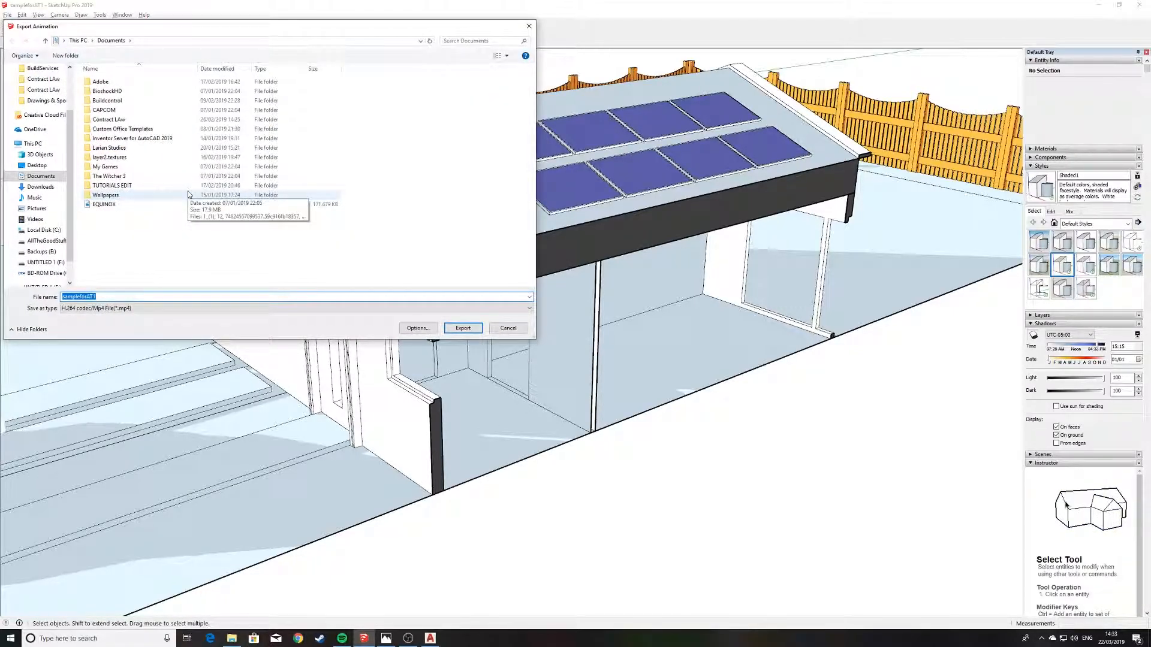
type("DAYCYCLE")
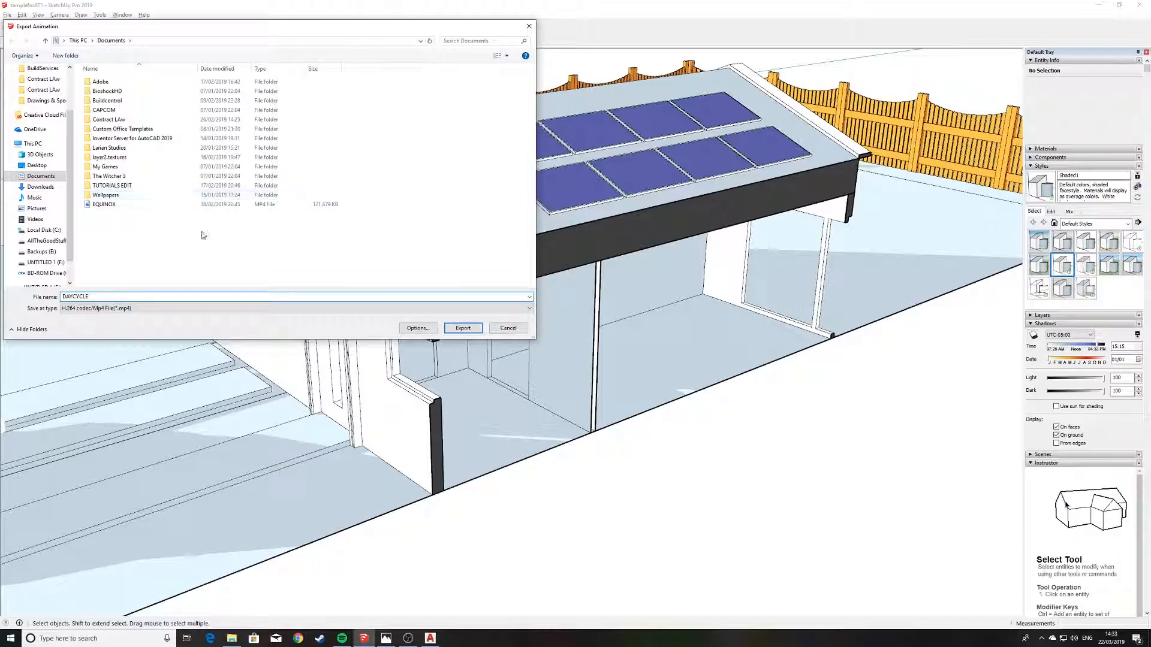
left_click(412, 311)
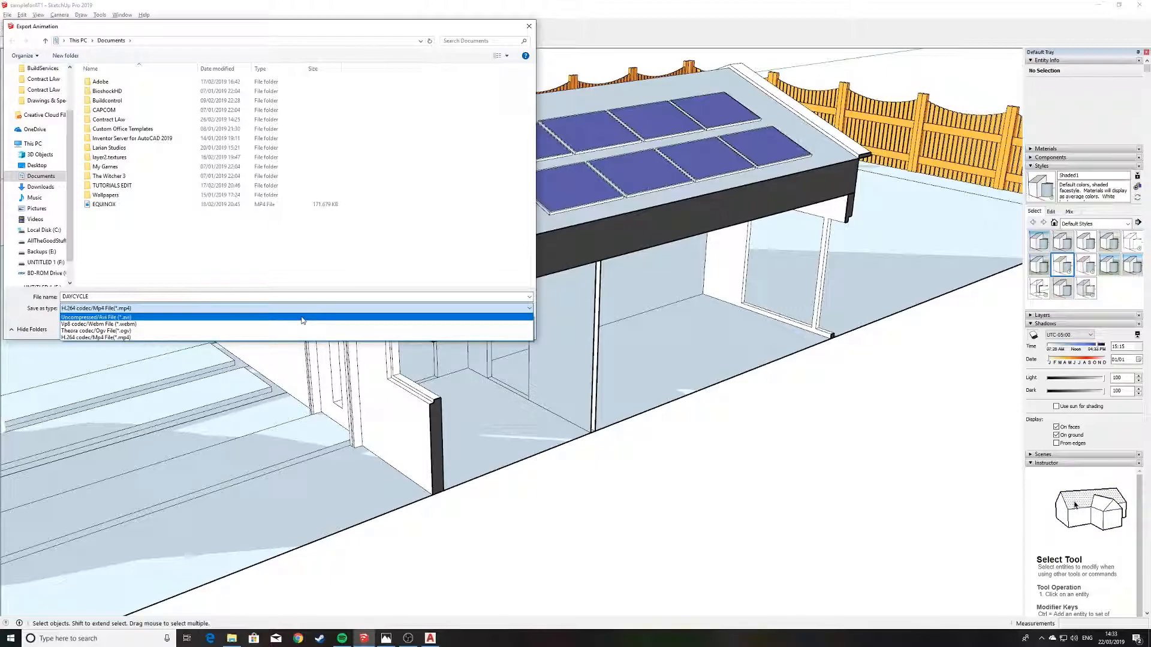
left_click(305, 309)
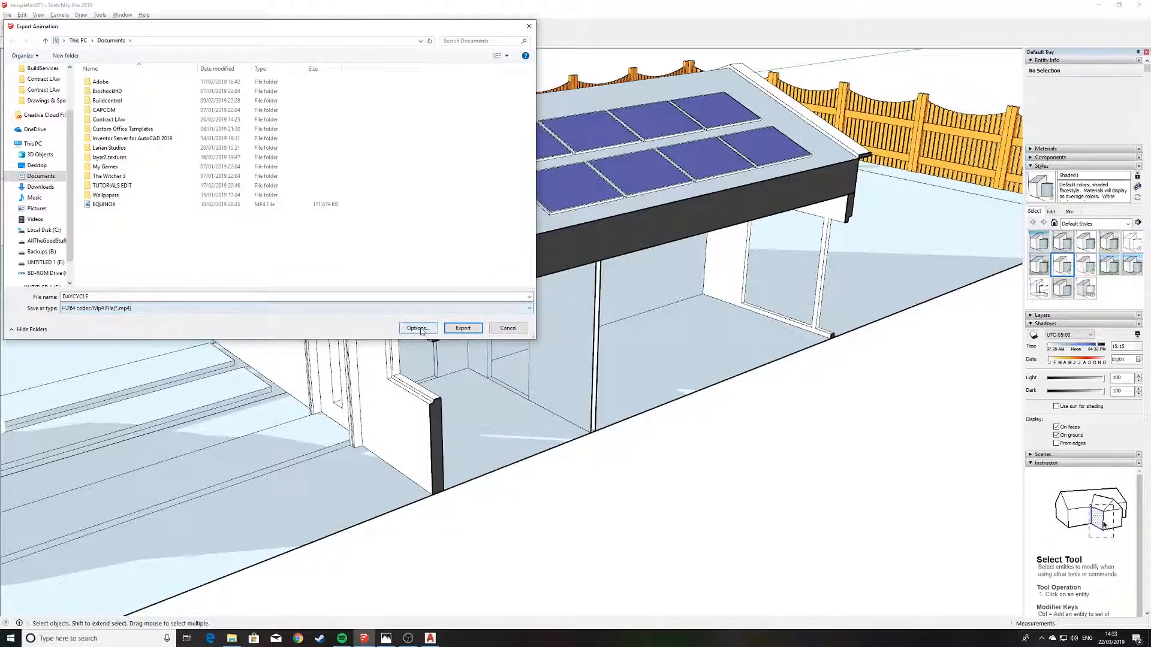
Set the animation export resolution to 1080p Full HD and export the DAYCYCLE video.
left_click(418, 327)
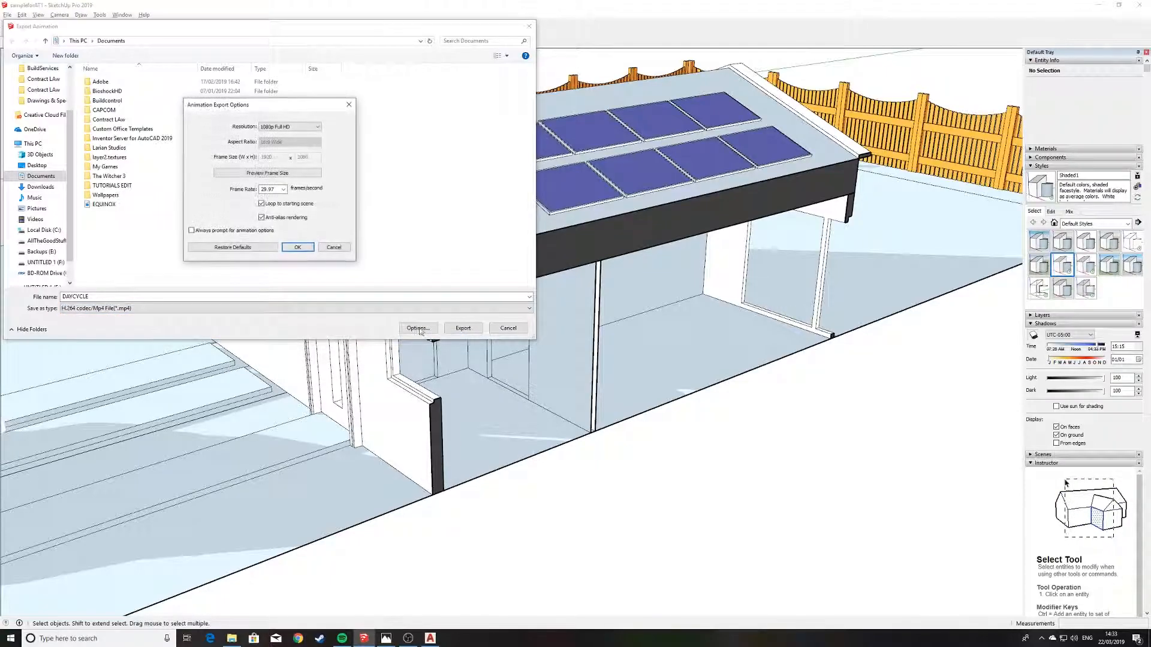
left_click(300, 129)
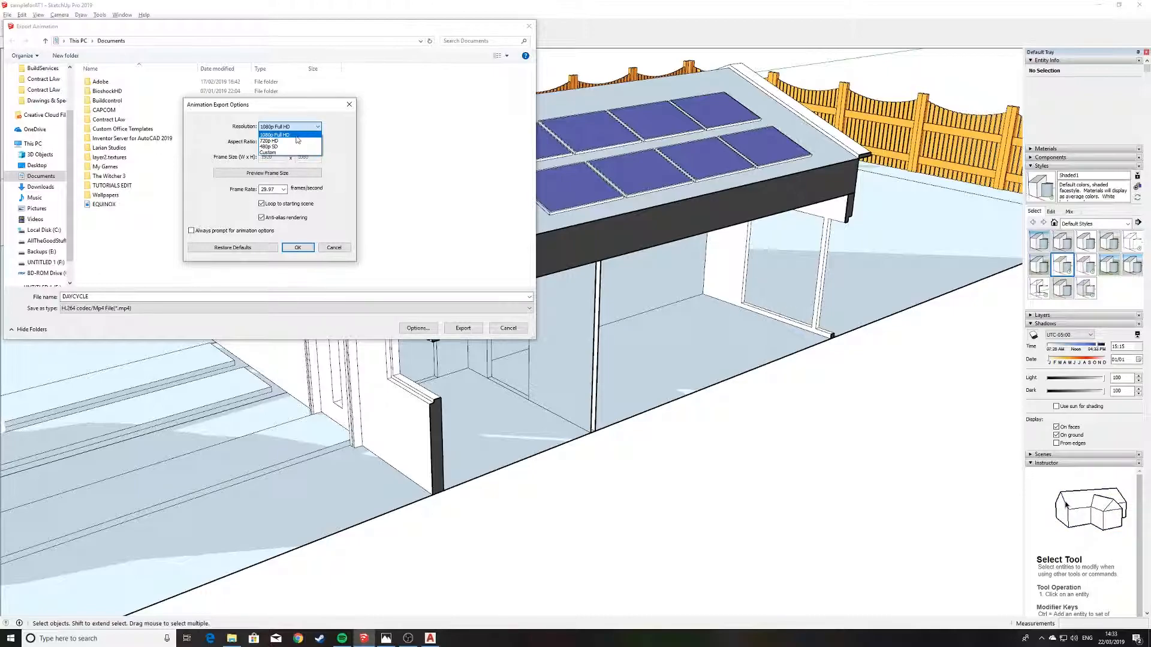
left_click(299, 134)
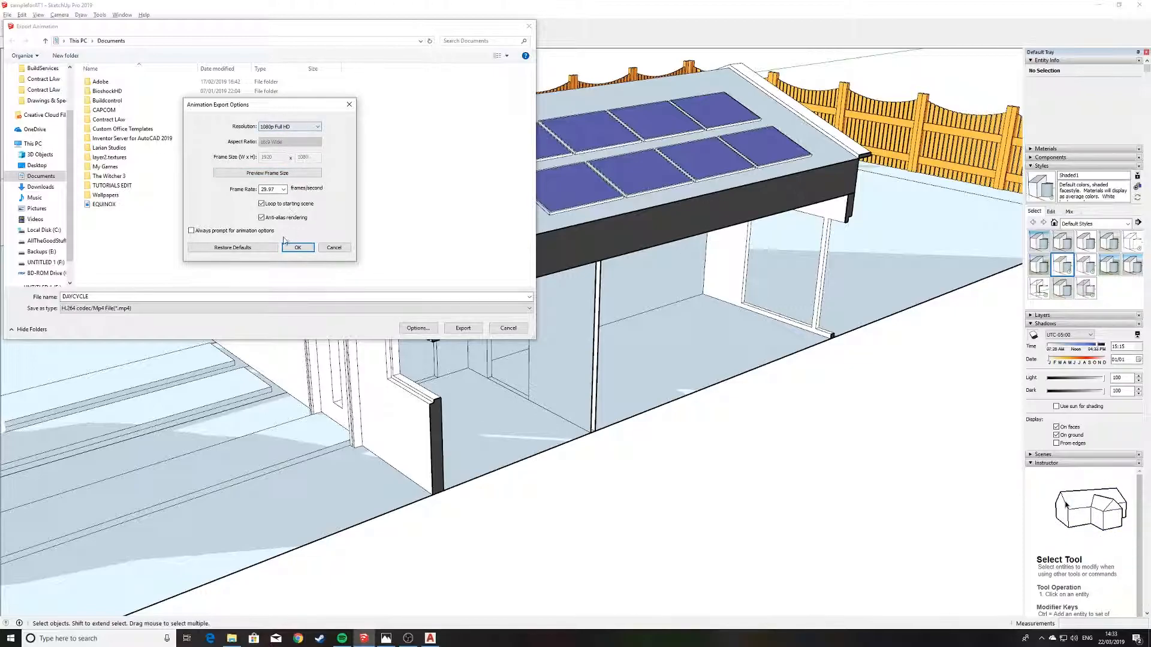
left_click(309, 246)
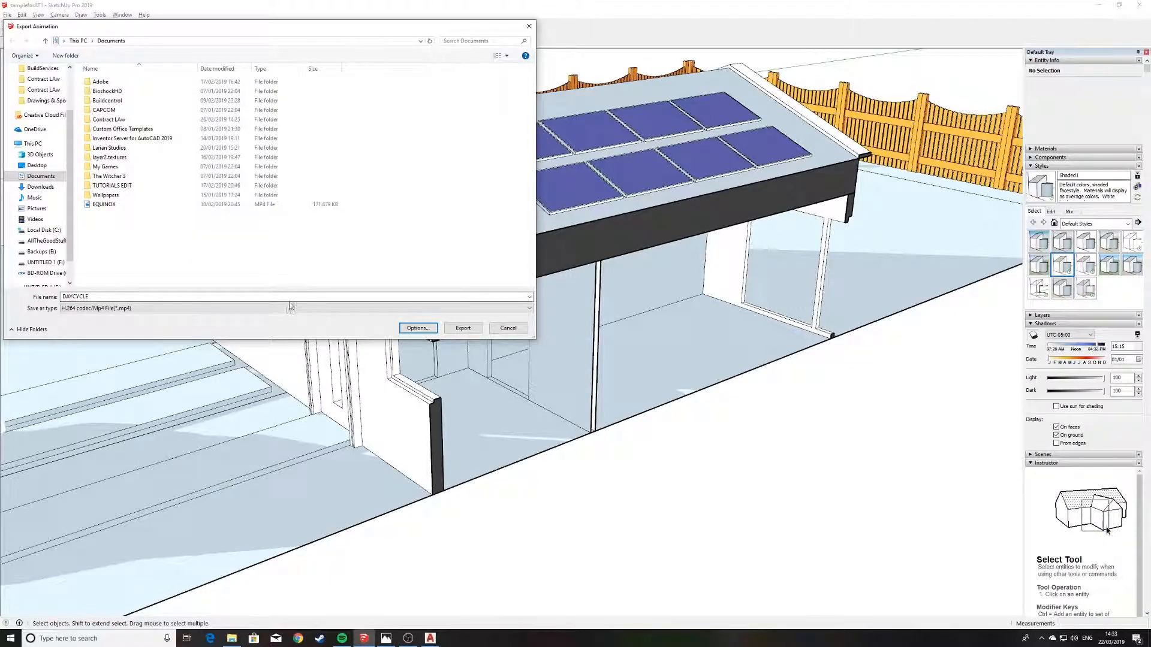
left_click(462, 328)
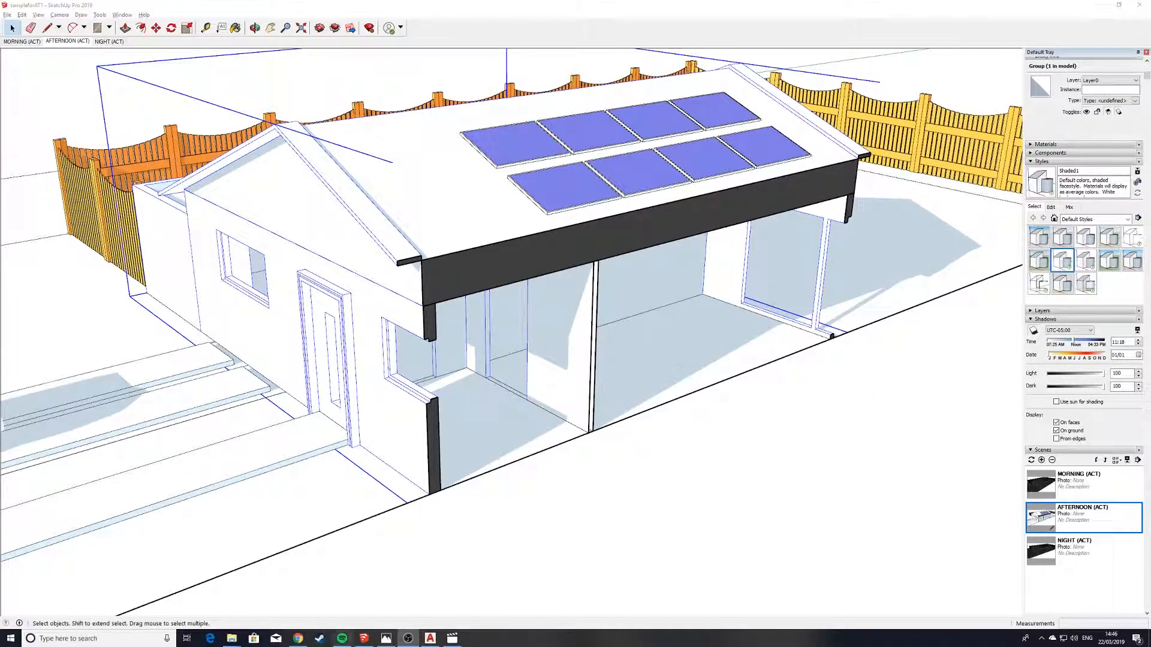
Switch to File Explorer, open the exported DAYCYCLE video from the Documents folder, and watch it before pausing playback.
mouse_move(232, 638)
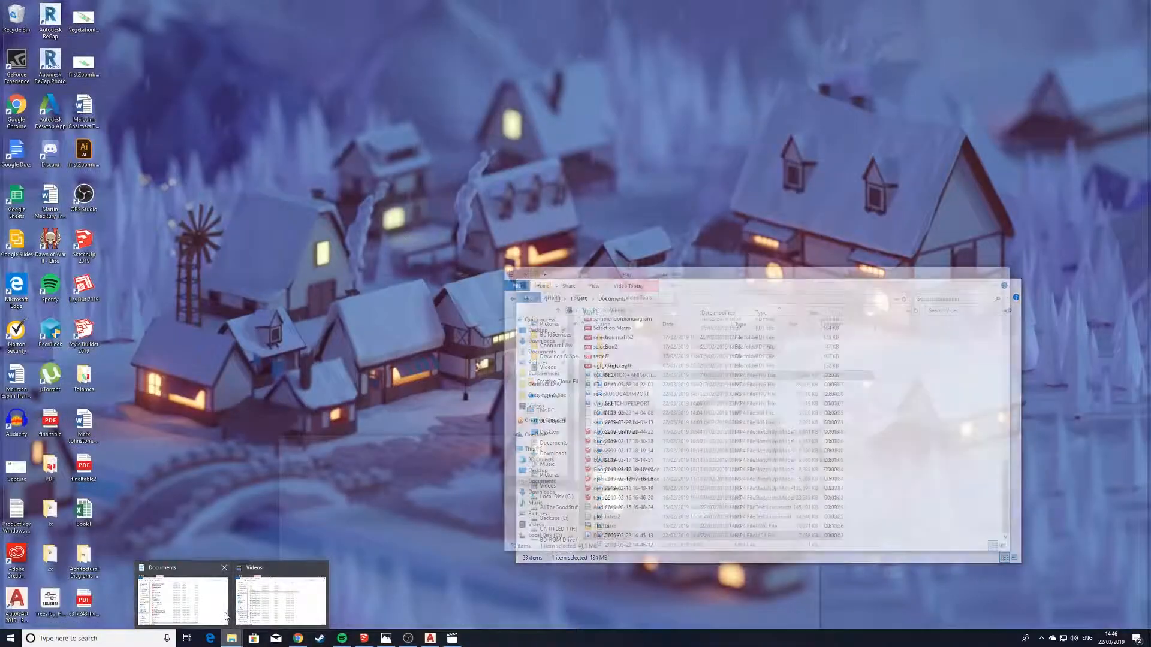
left_click(183, 600)
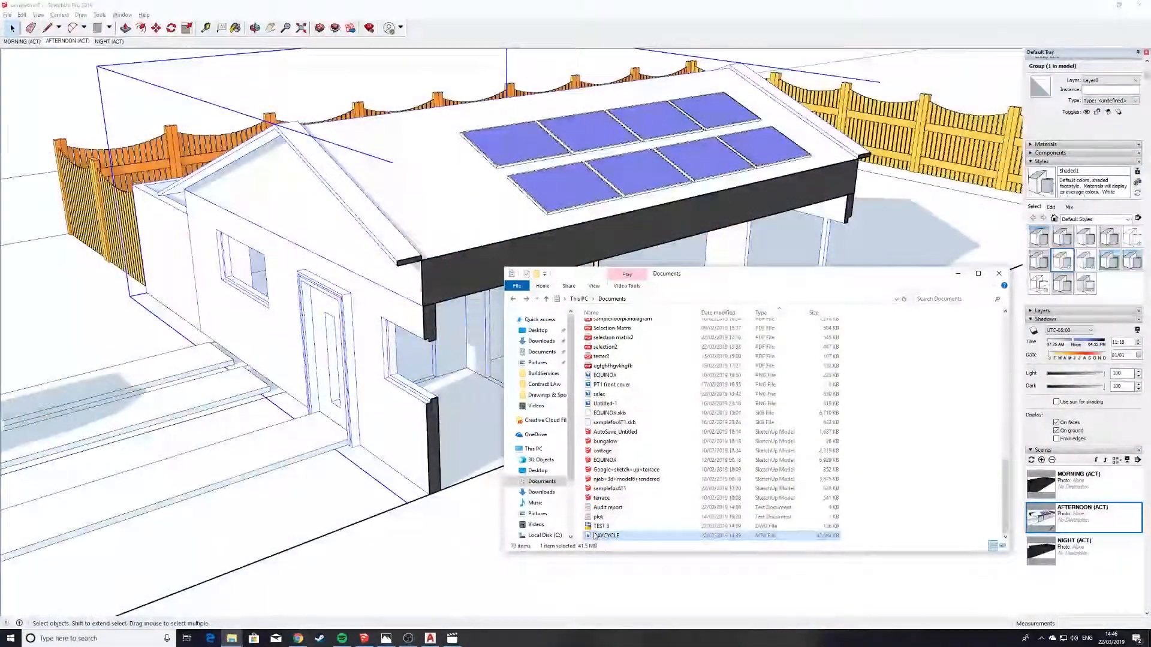
double_click(601, 536)
left_click_drag(545, 444, 520, 133)
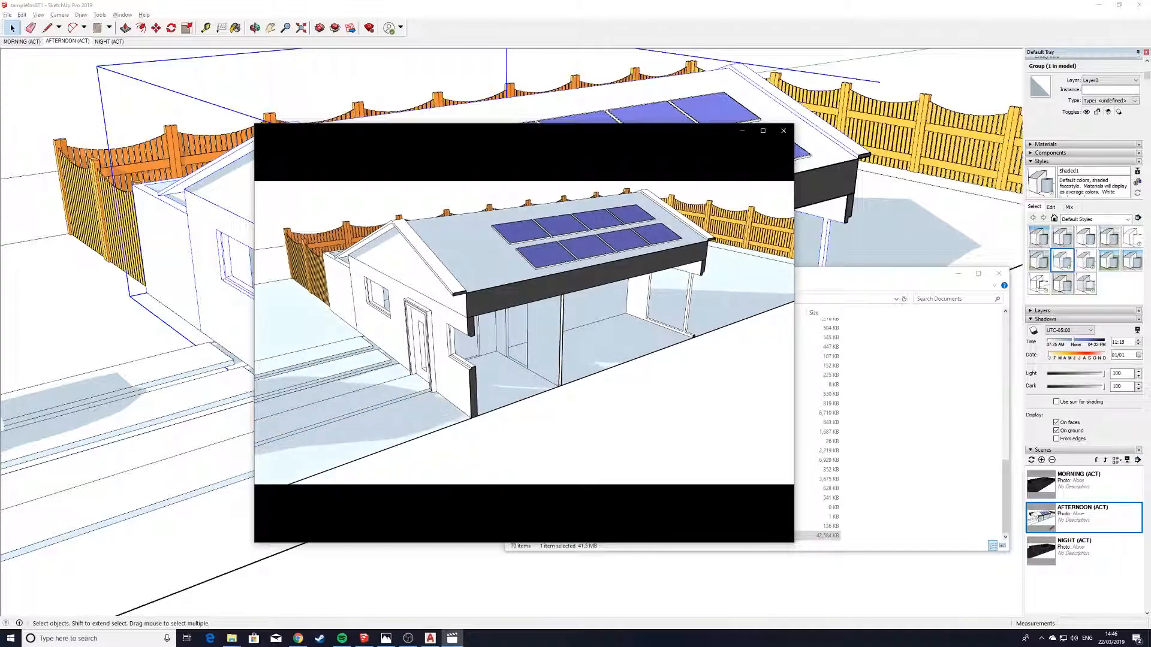
mouse_move(382, 340)
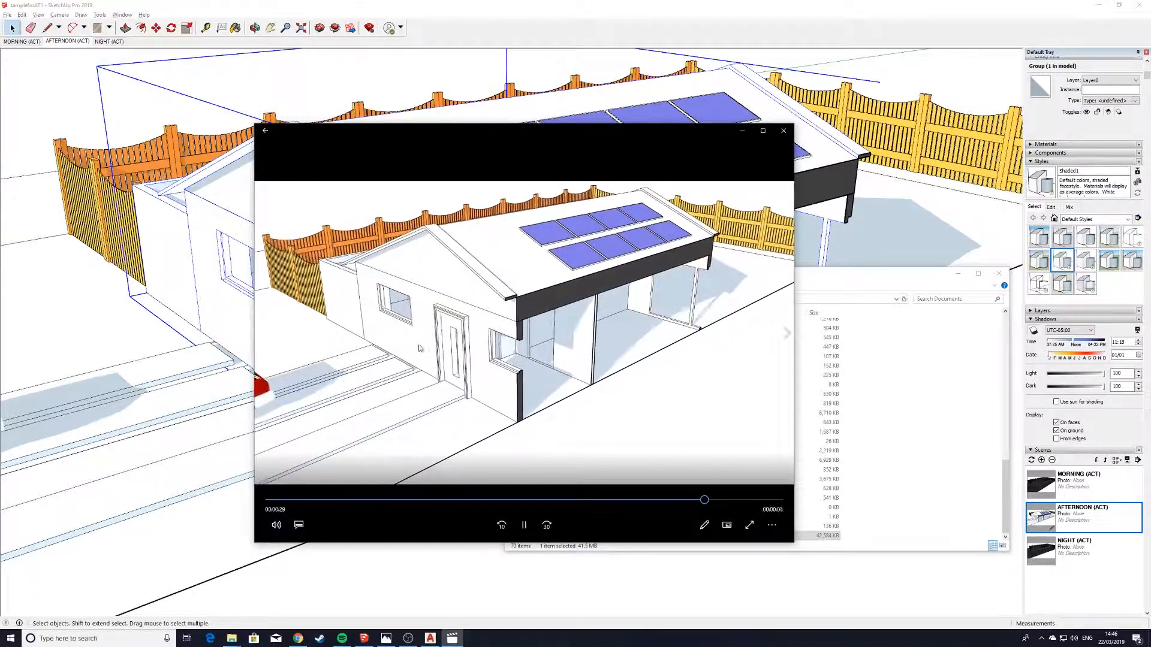
left_click(526, 526)
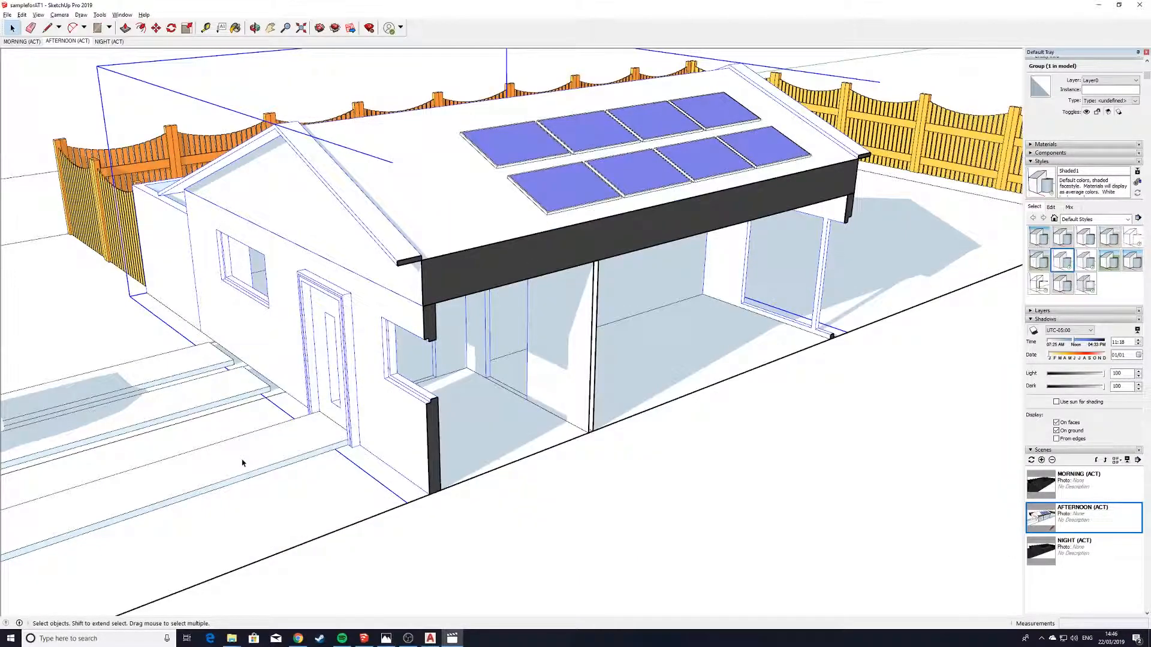
Return to SketchUp, review the resolution, frame rate and looping options for an animation video export, and cancel the export.
left_click(244, 465)
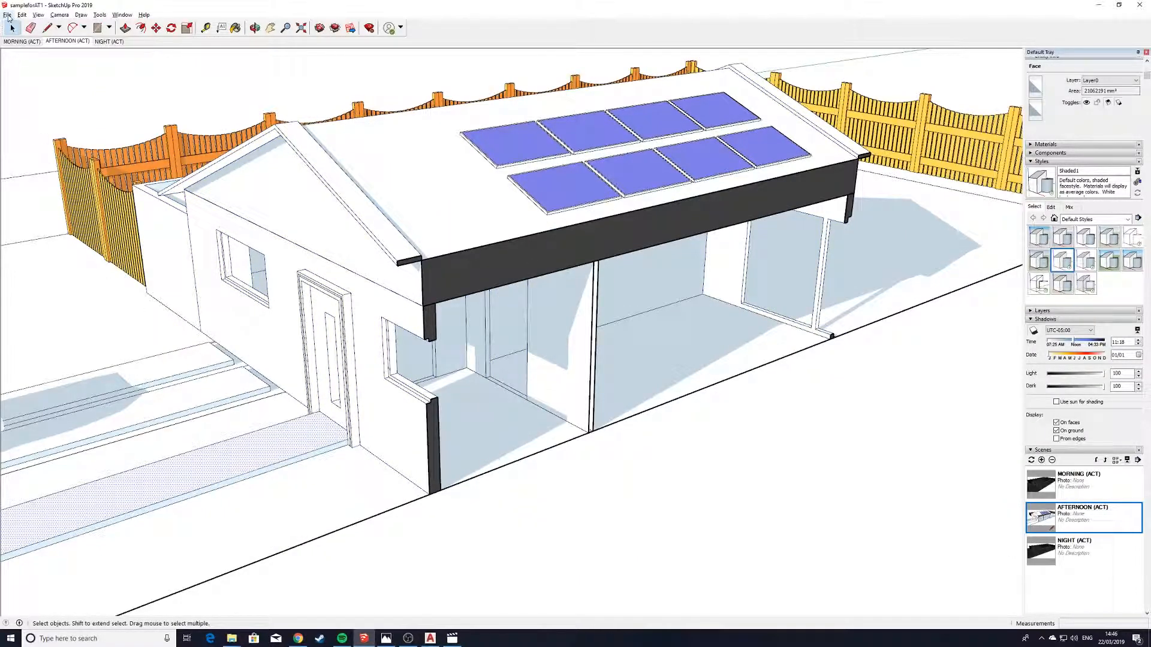
left_click(8, 16)
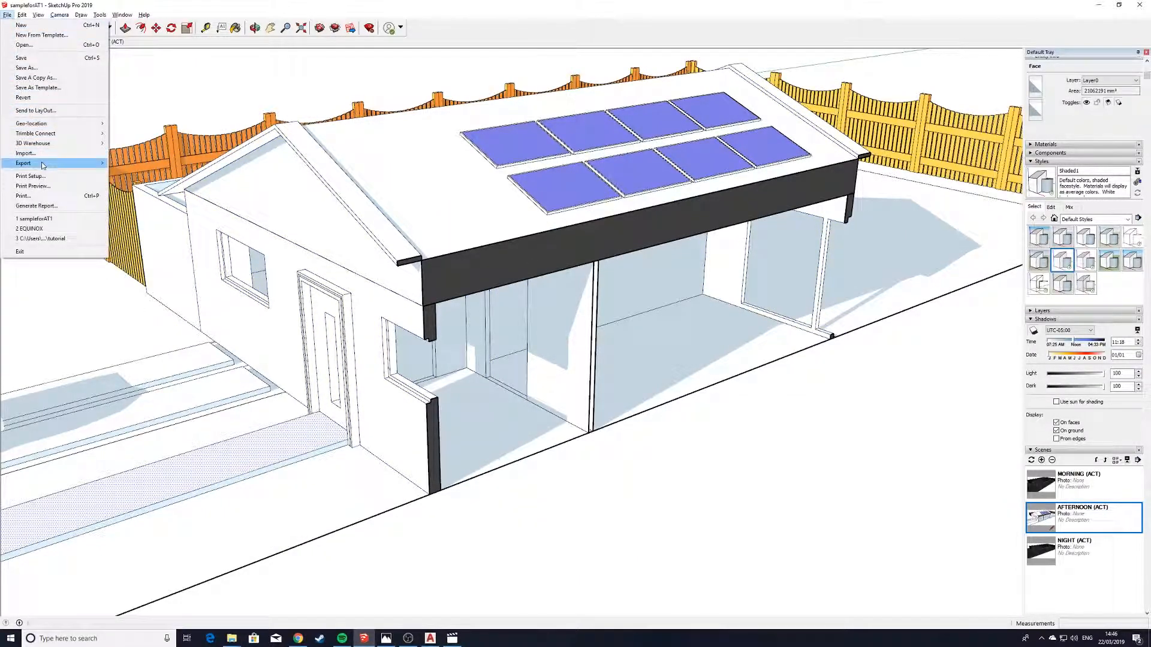
mouse_move(43, 166)
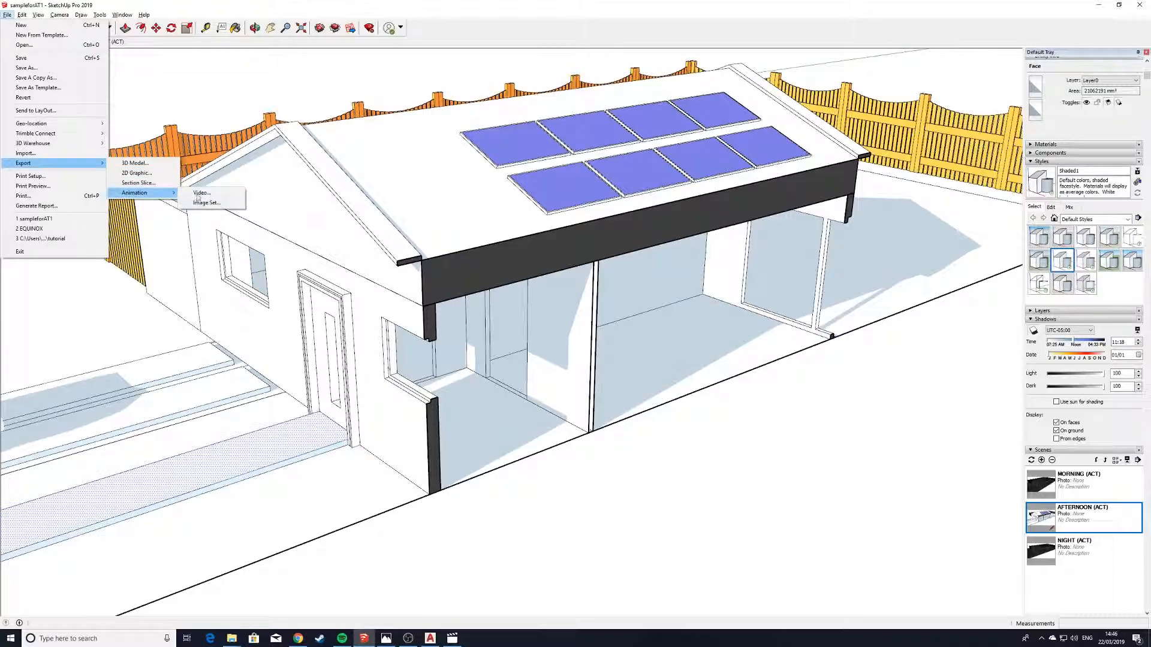
left_click(197, 198)
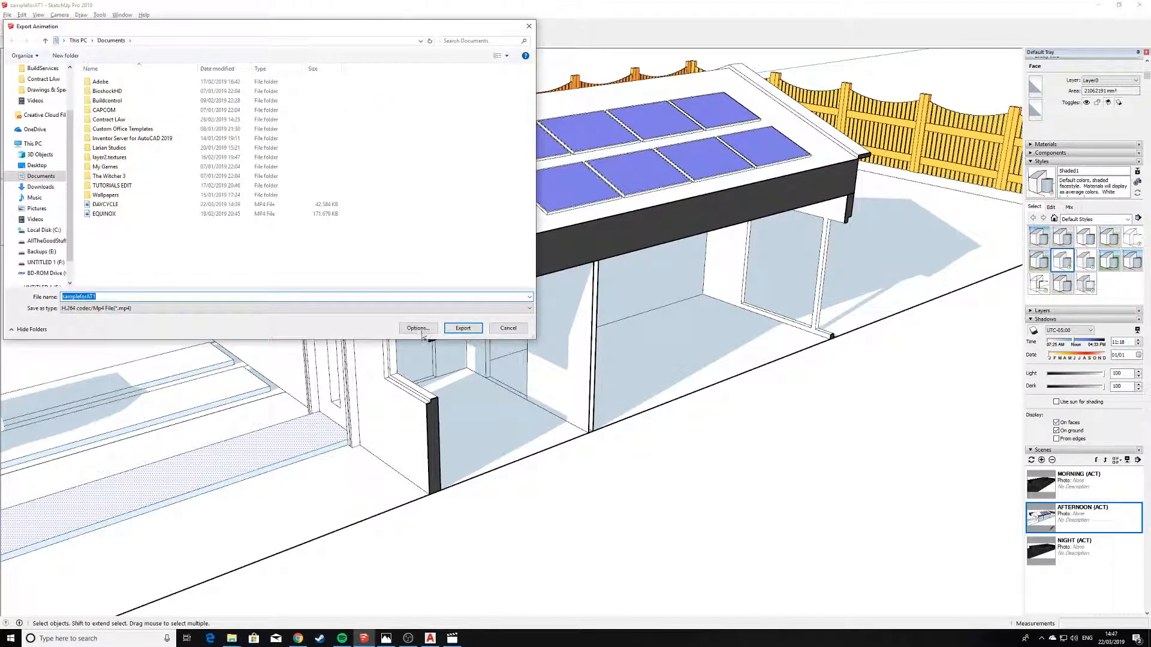
left_click(419, 330)
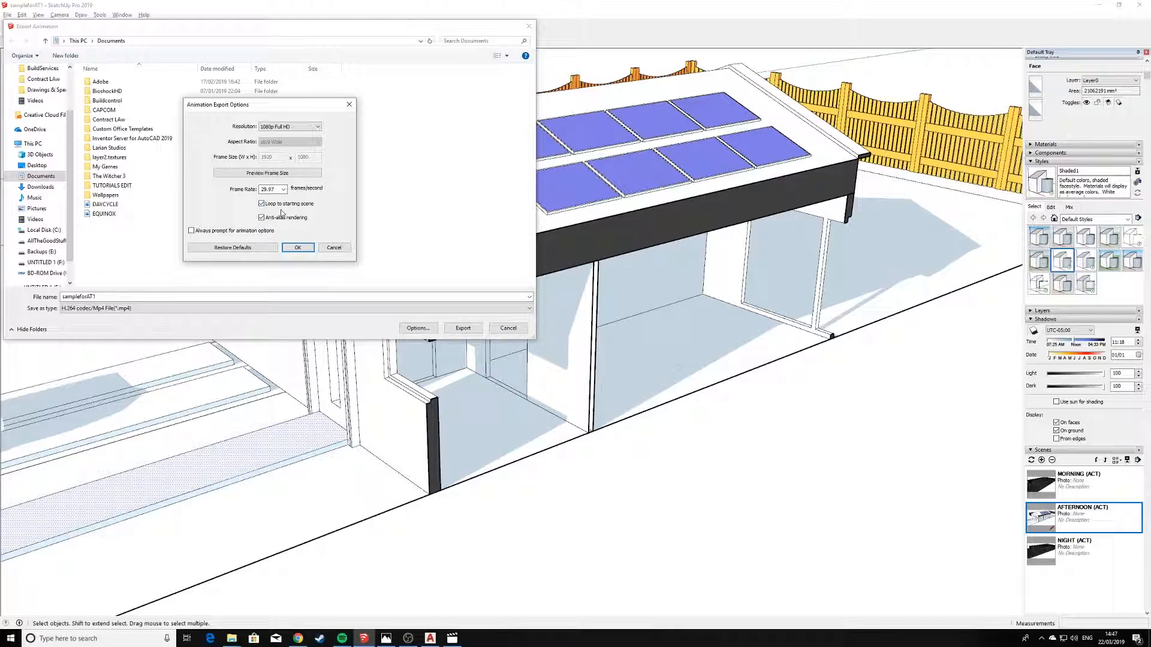
left_click(334, 248)
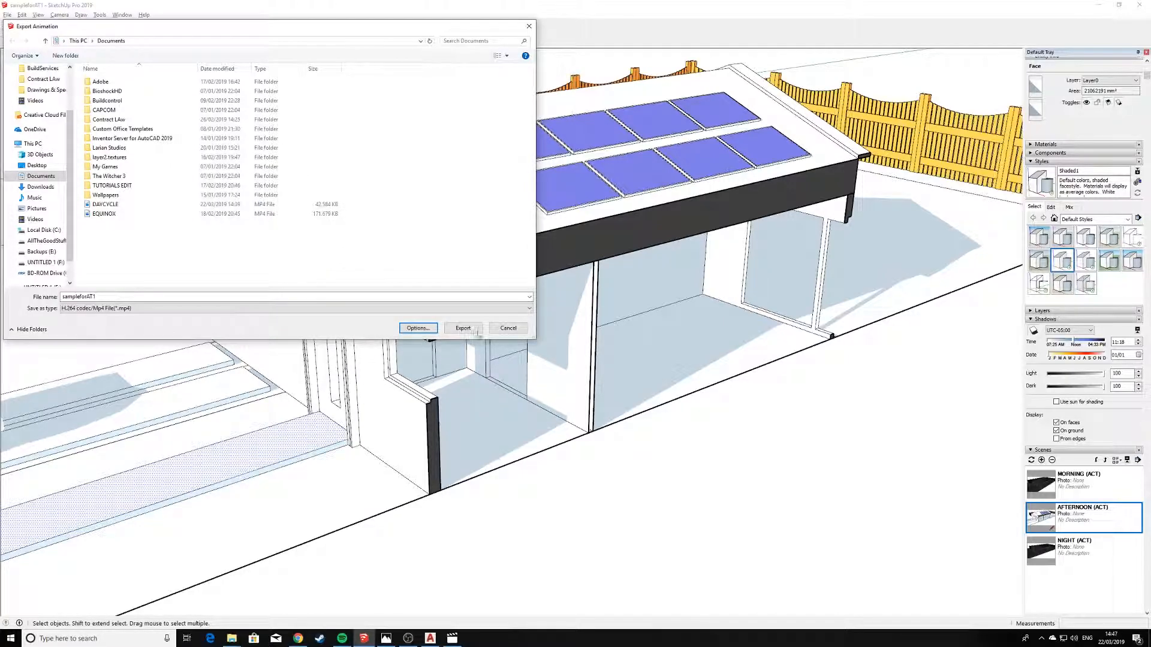
left_click(508, 328)
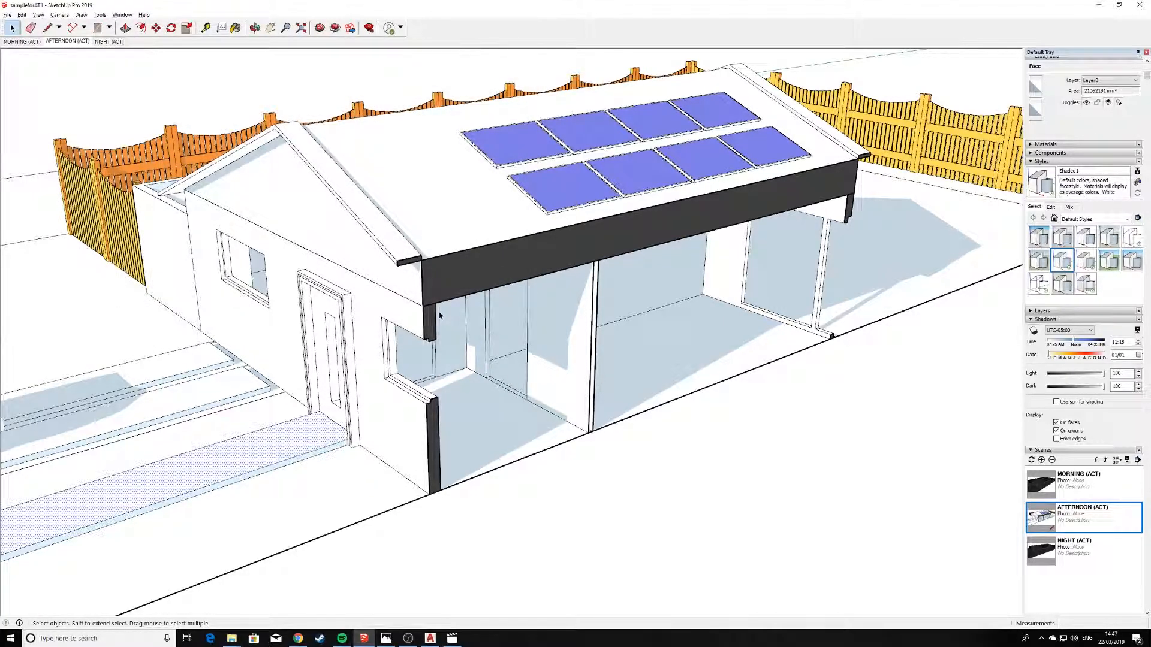
Delete the MORNING scene from the model and confirm the deletion.
scroll(437, 314, "down", 5)
middle_click_drag(322, 283, 366, 316)
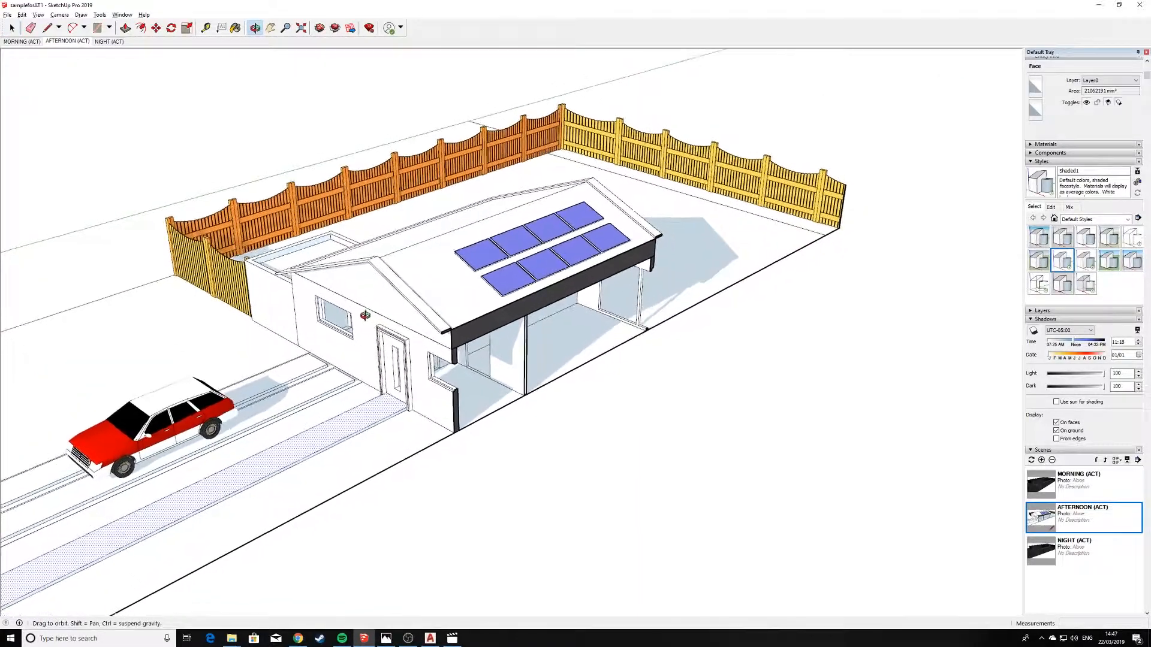
key("space")
scroll(354, 309, "down", 5)
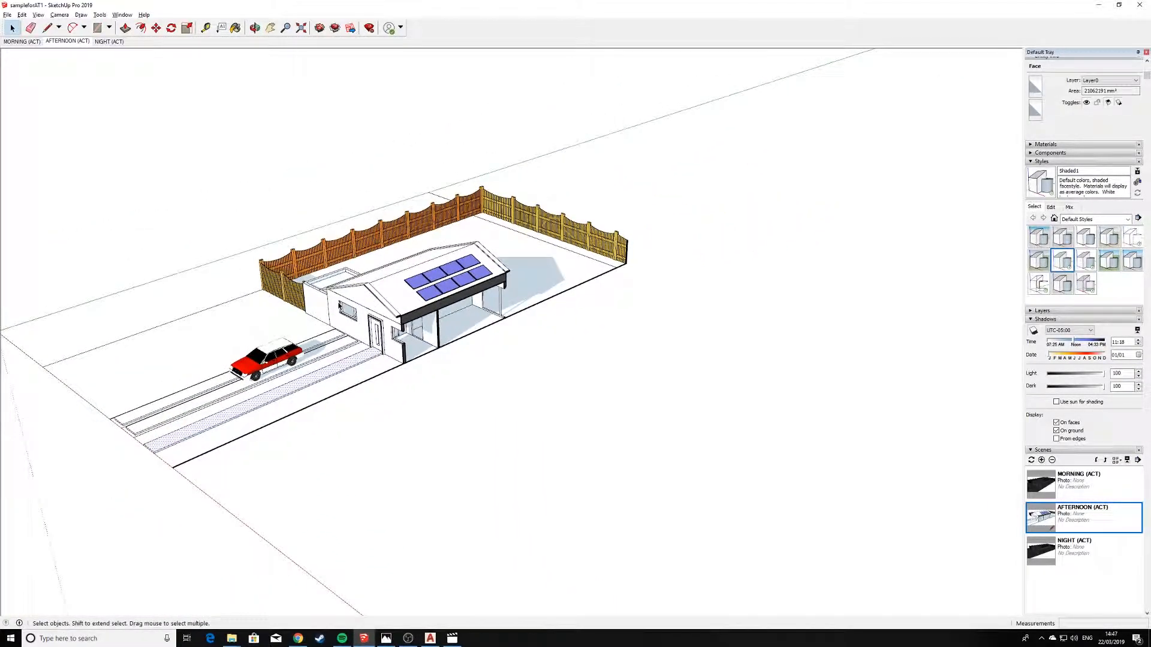
middle_click_drag(339, 305, 435, 353, "shift")
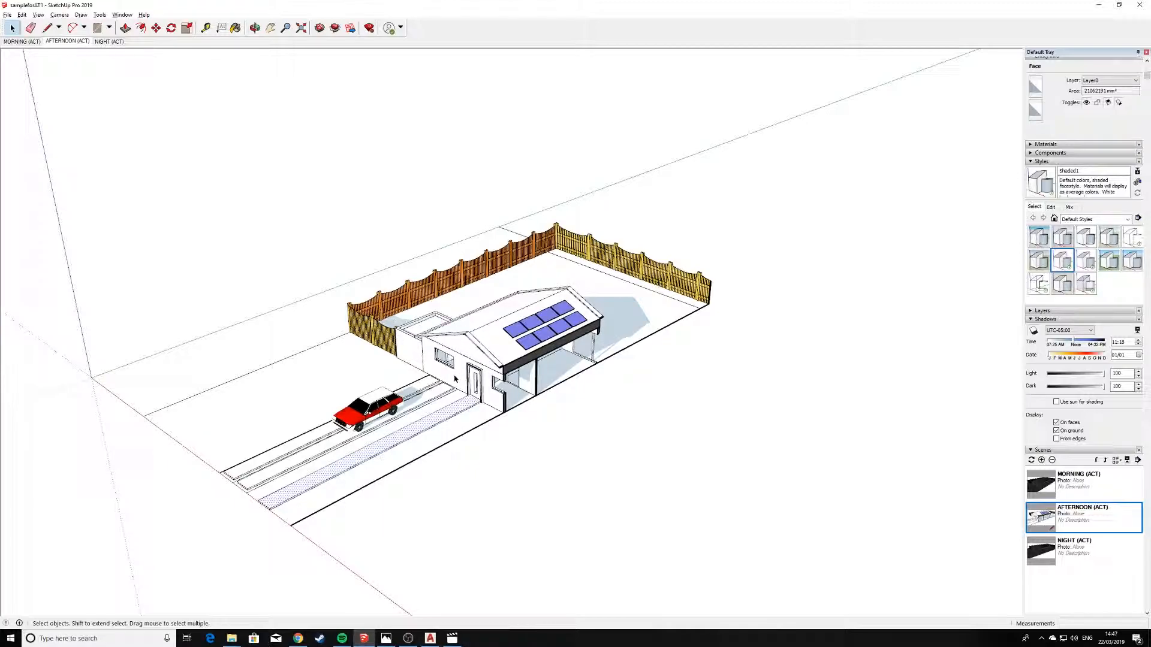
middle_click_drag(405, 367, 610, 420)
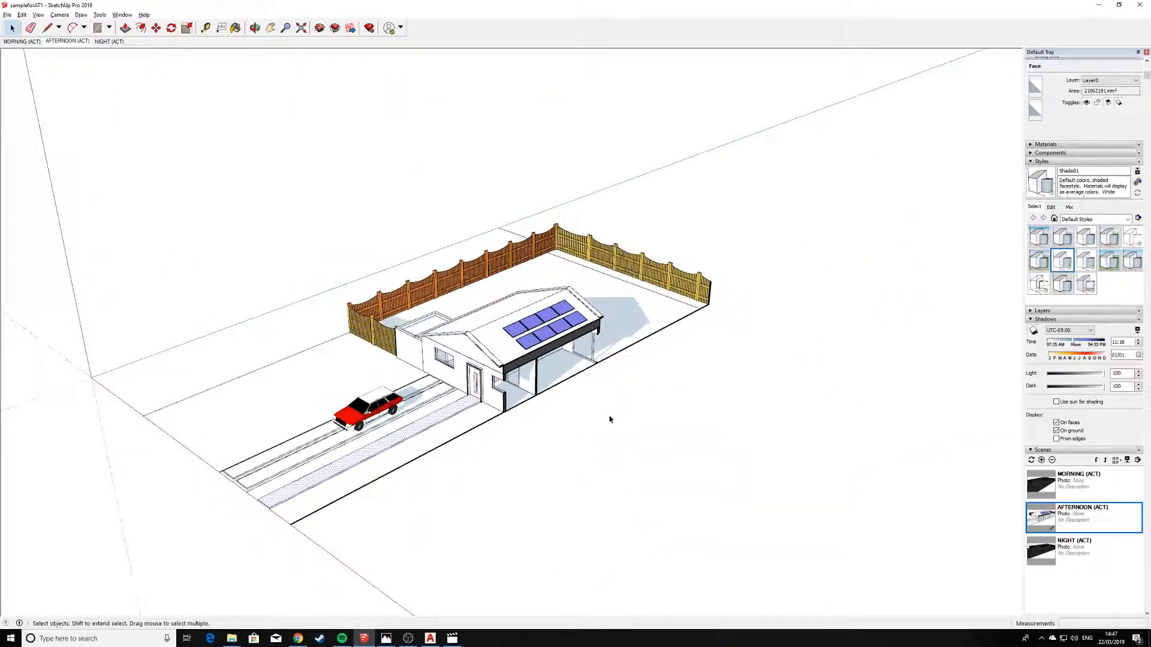
right_click(29, 46)
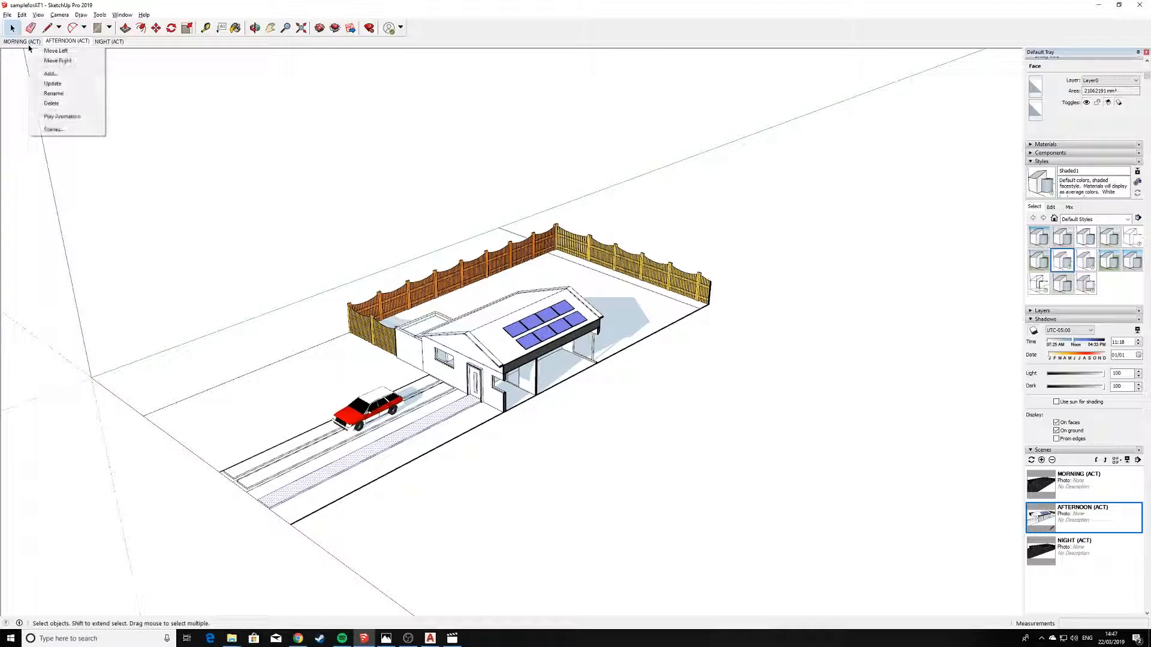
left_click(58, 104)
left_click(580, 338)
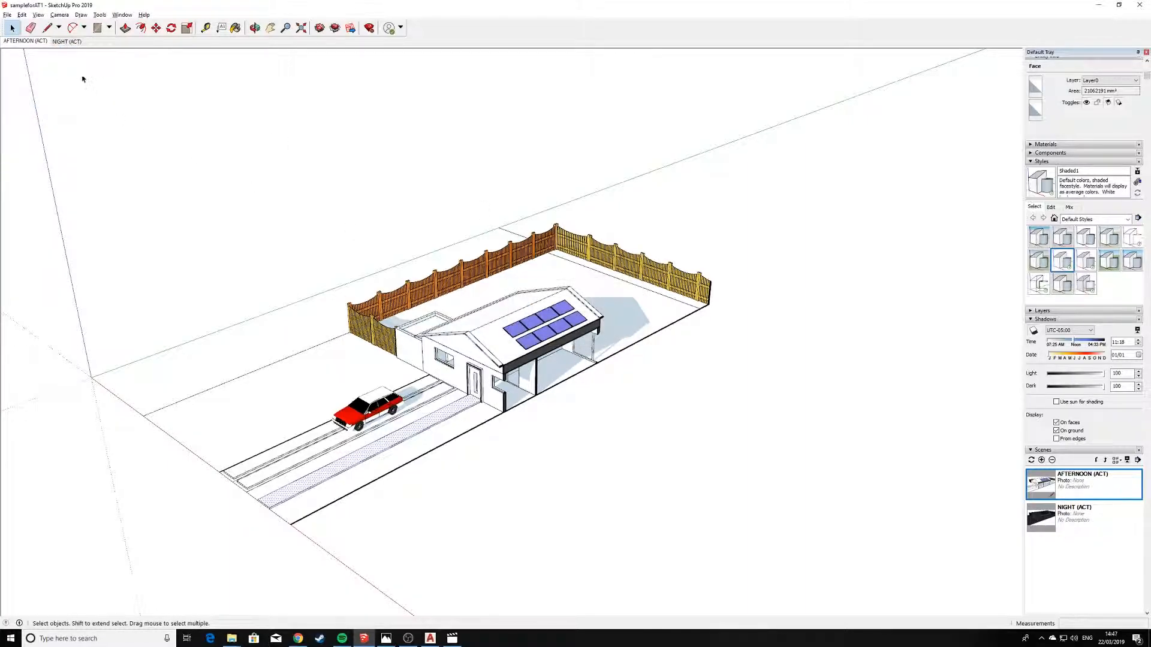
Delete the AFTERNOON and NIGHT scenes, confirming each deletion.
right_click(41, 44)
left_click(69, 100)
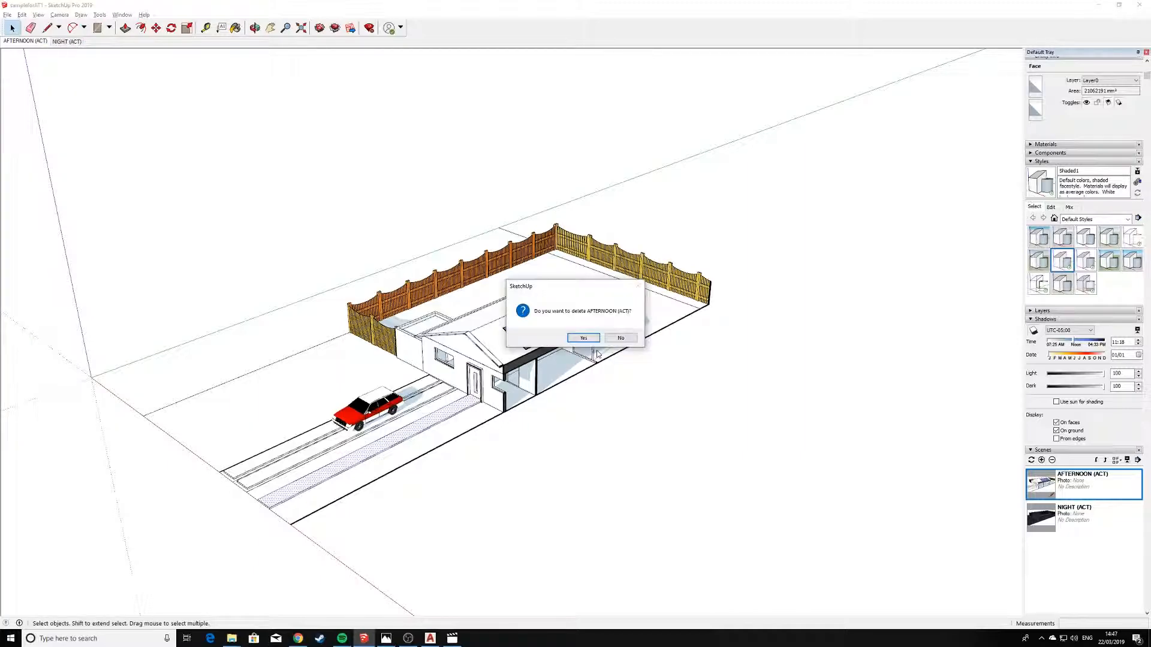
left_click(596, 341)
right_click(28, 43)
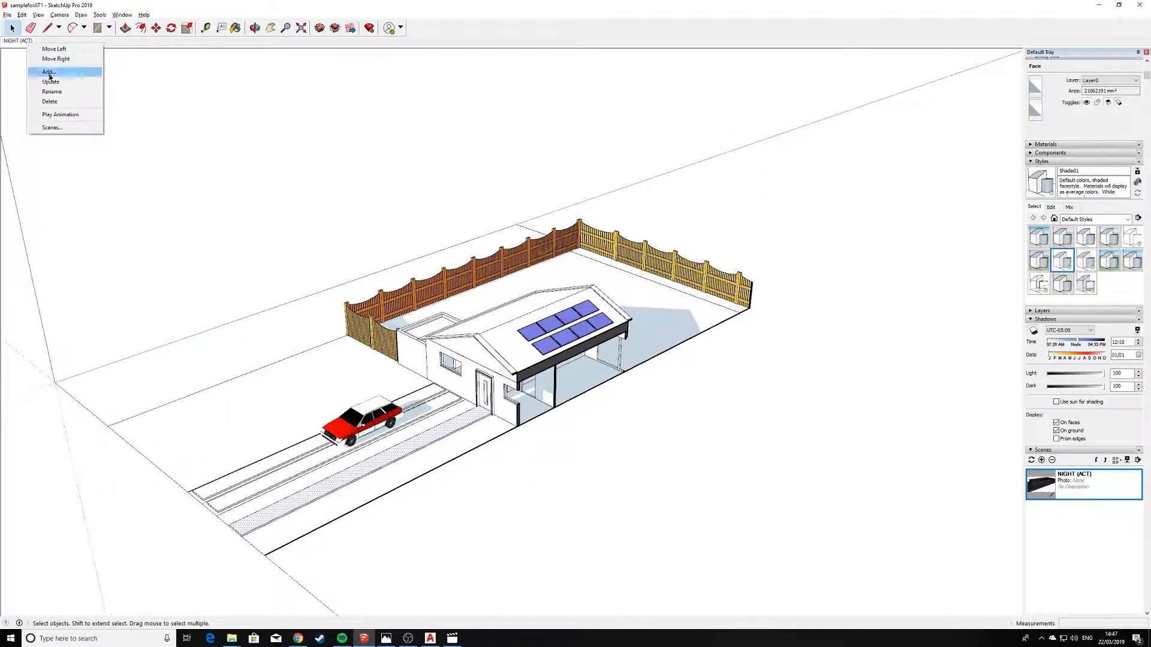
left_click(51, 102)
left_click(583, 338)
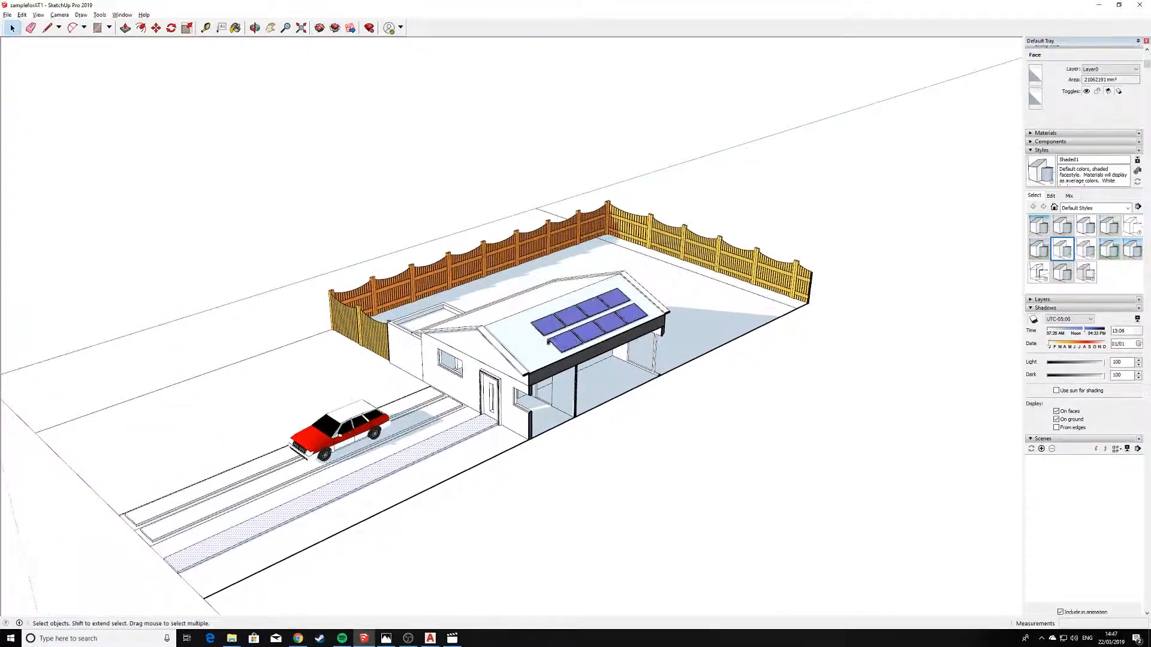
Create an advanced camera named START and orbit it to face the house from the long orange fence side.
middle_click_drag(407, 321, 451, 349)
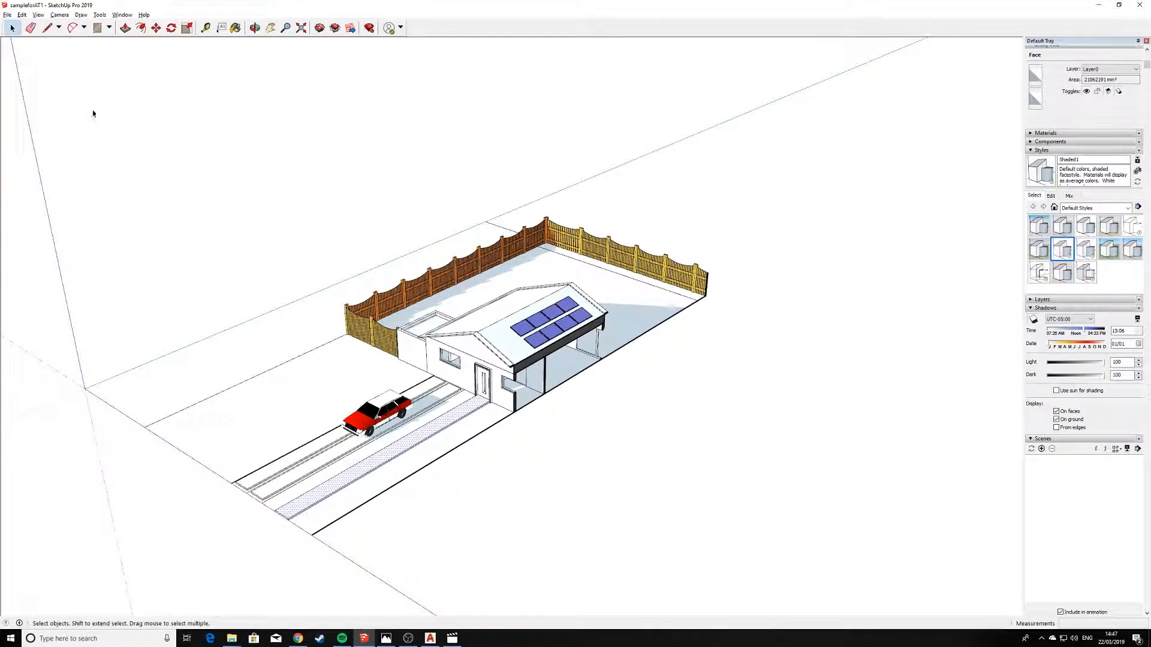
left_click(98, 16)
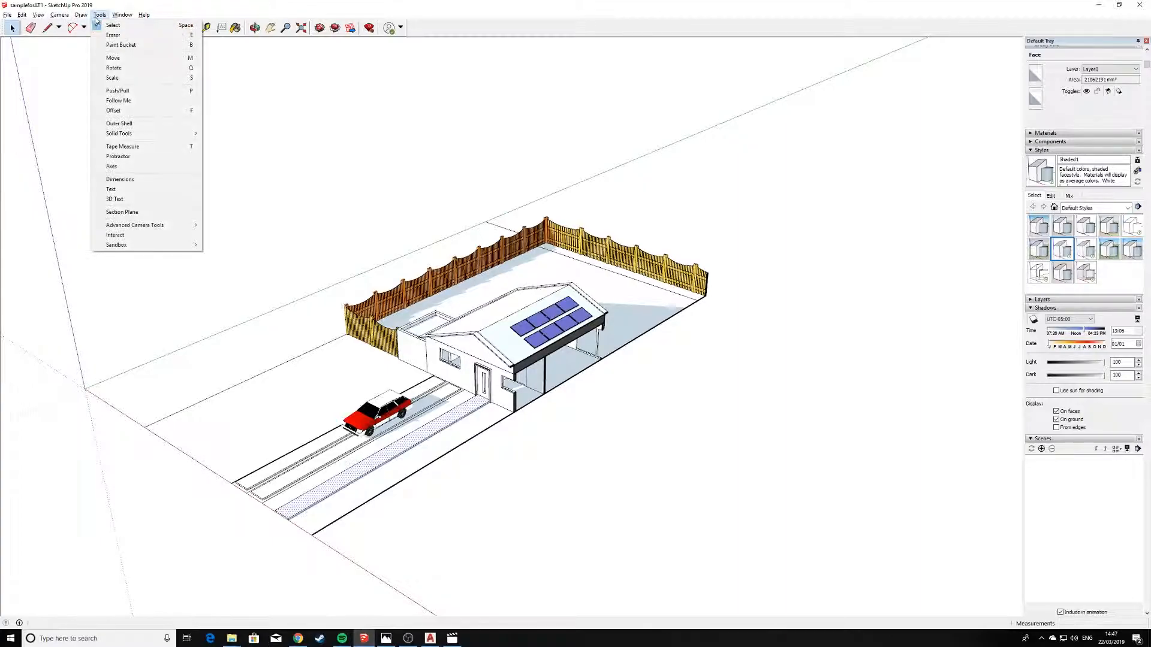
mouse_move(168, 226)
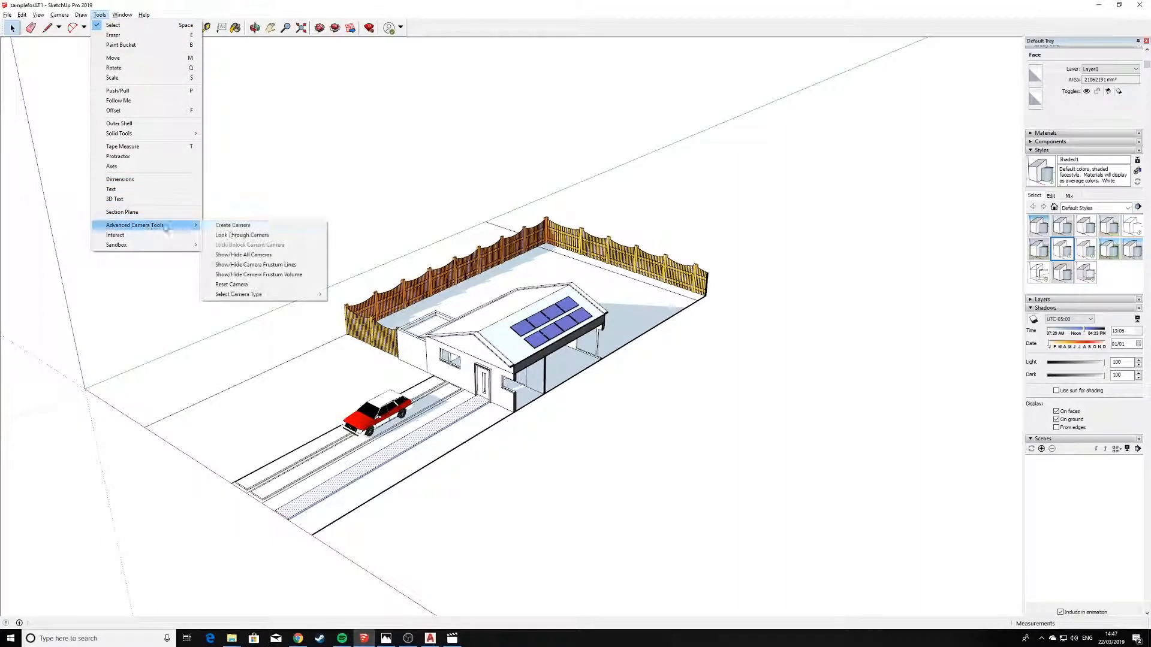
left_click(236, 227)
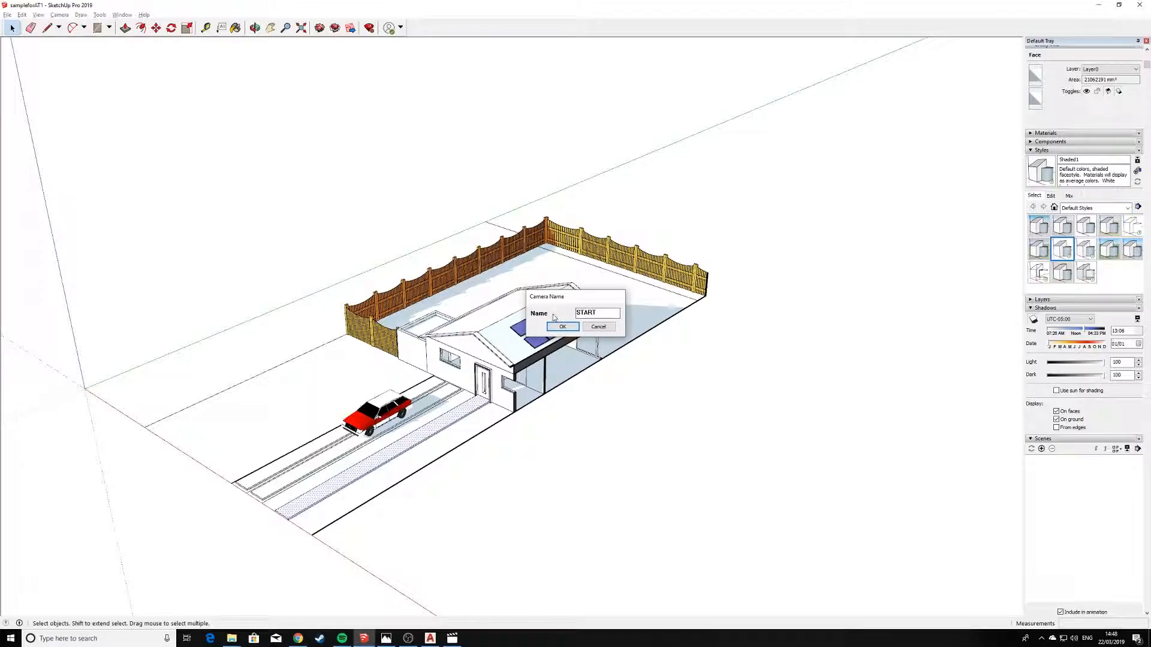
left_click(559, 326)
middle_click_drag(368, 362, 924, 323)
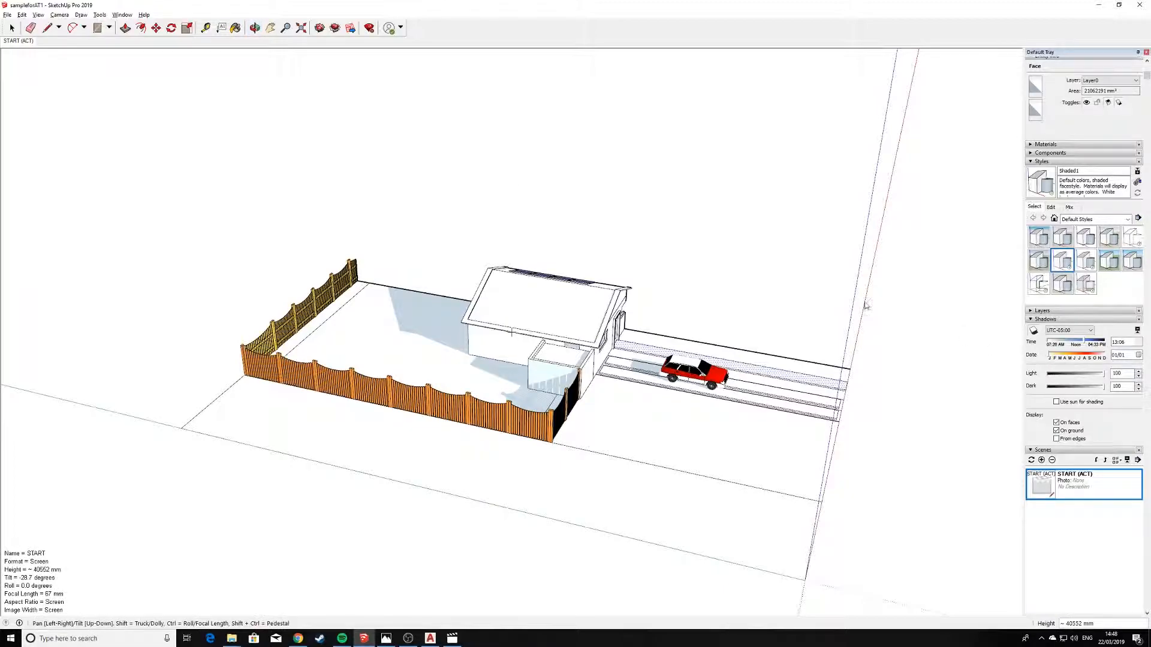
Create a second advanced camera with the default name and orbit it to view the house from the rear end of the garden.
left_click(59, 15)
mouse_move(82, 46)
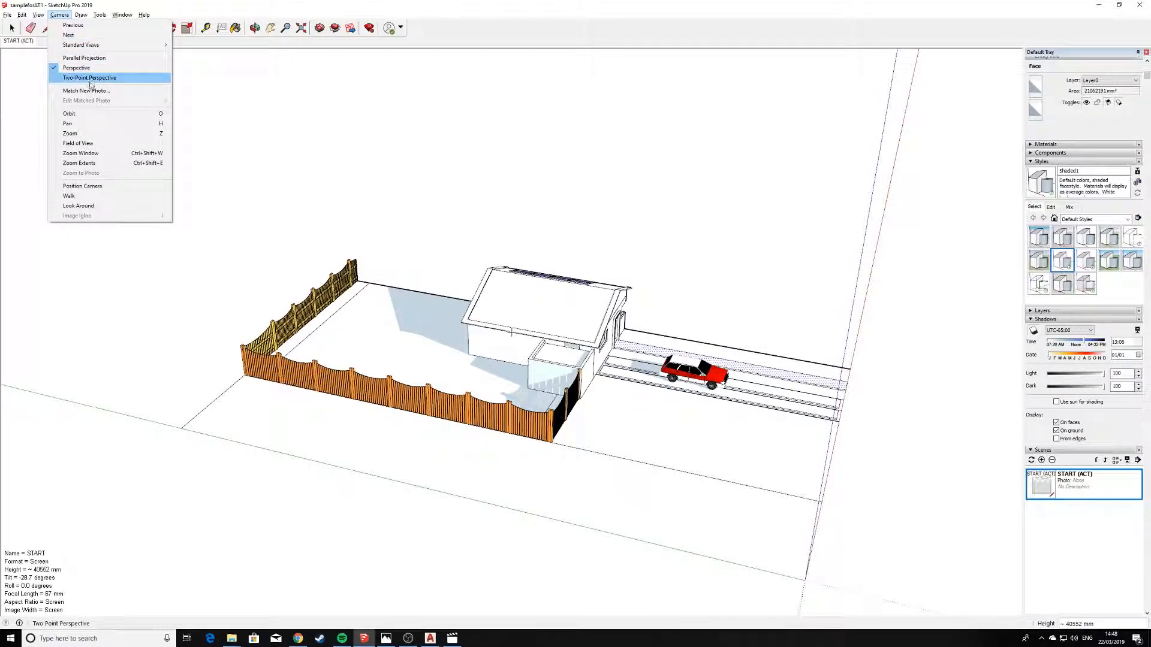
mouse_move(99, 14)
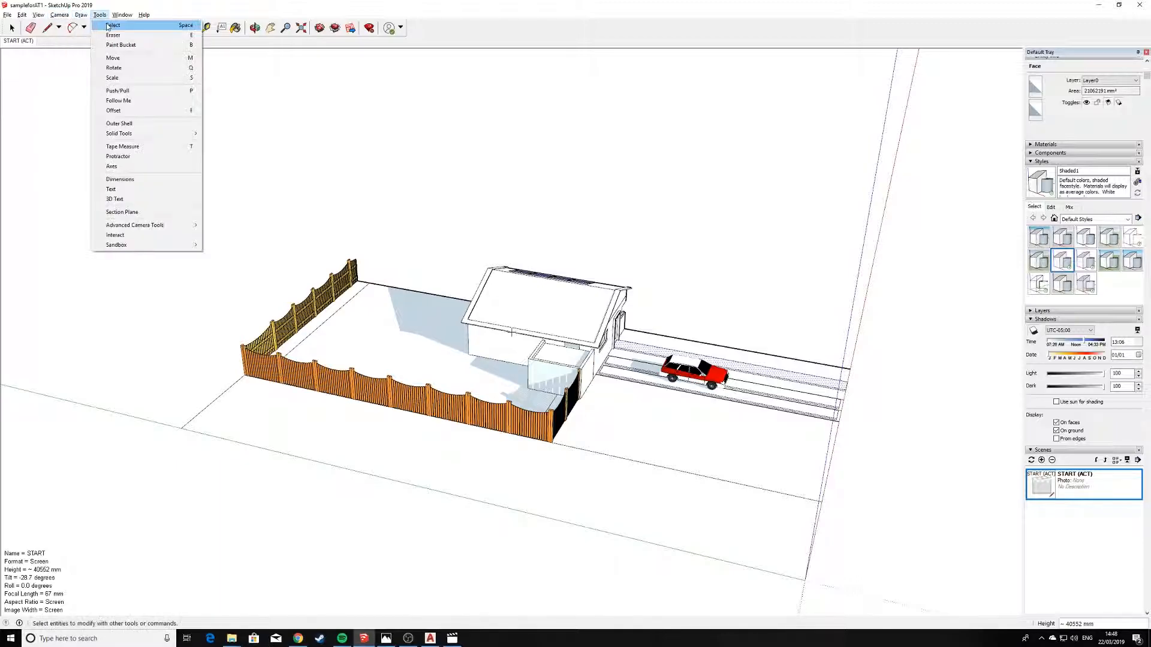
mouse_move(155, 226)
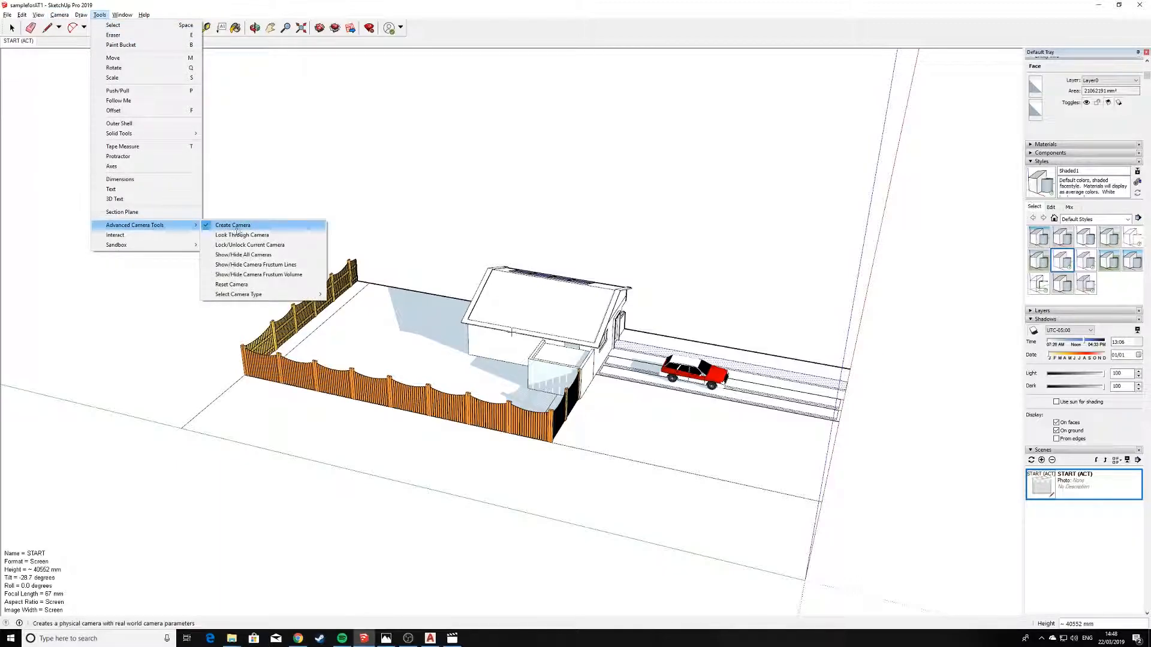
left_click(238, 229)
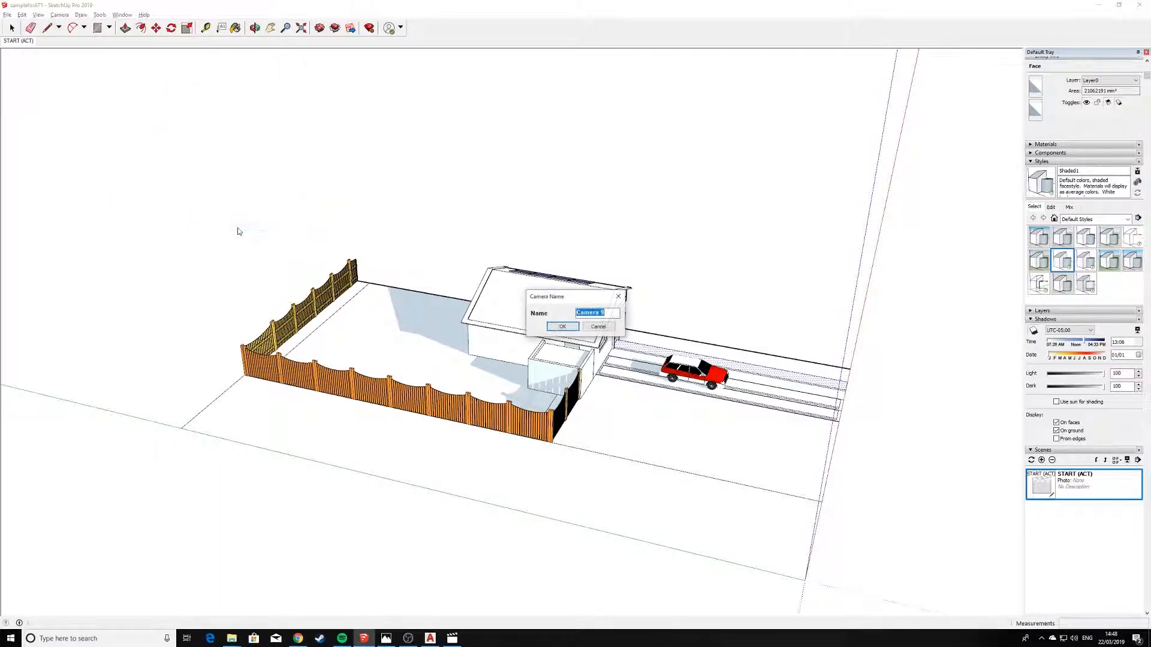
left_click(562, 327)
middle_click_drag(186, 237, 1053, 249)
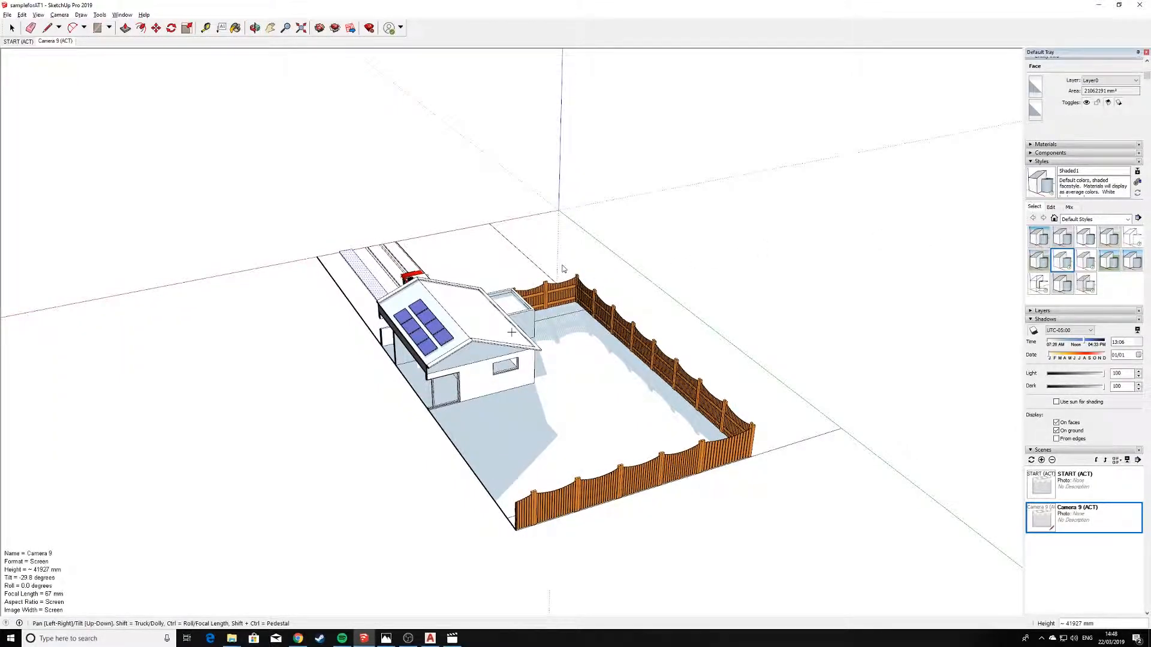
middle_click_drag(562, 267, 606, 261)
Create a third advanced camera with the default name from the current rear garden view.
left_click(59, 15)
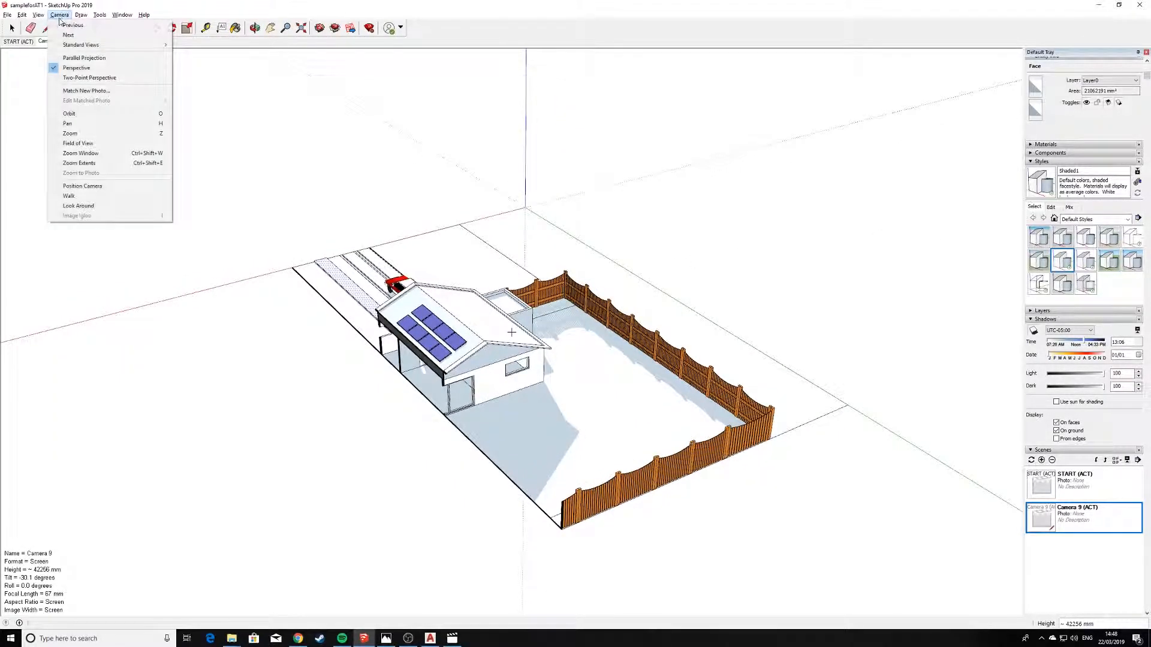
mouse_move(77, 17)
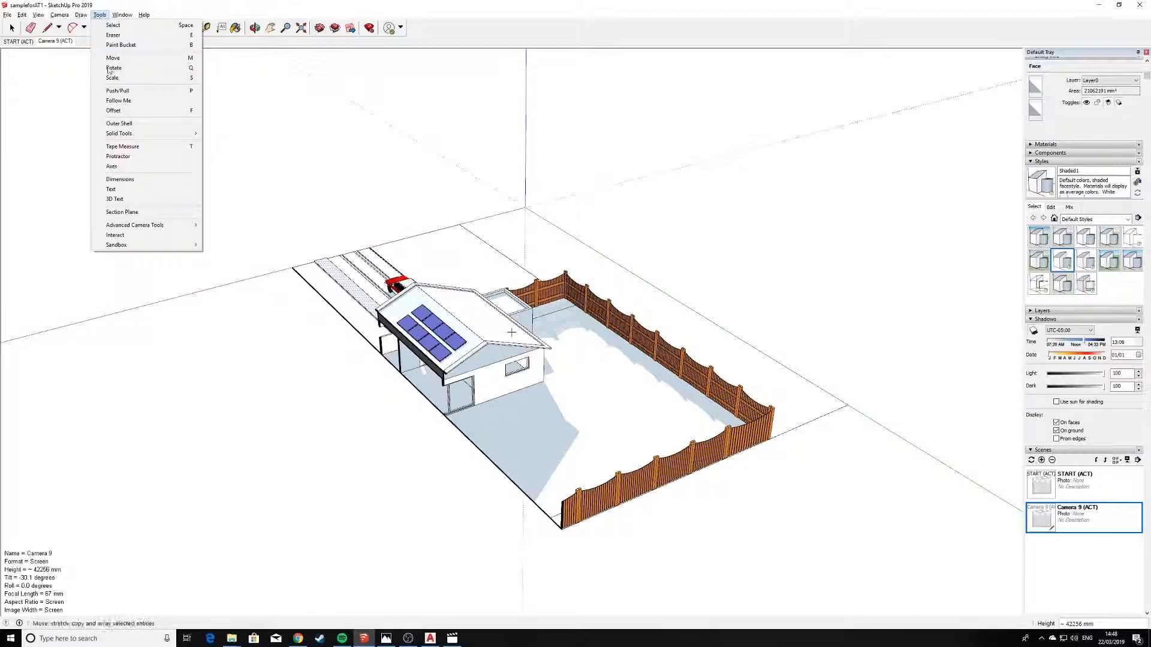
mouse_move(174, 225)
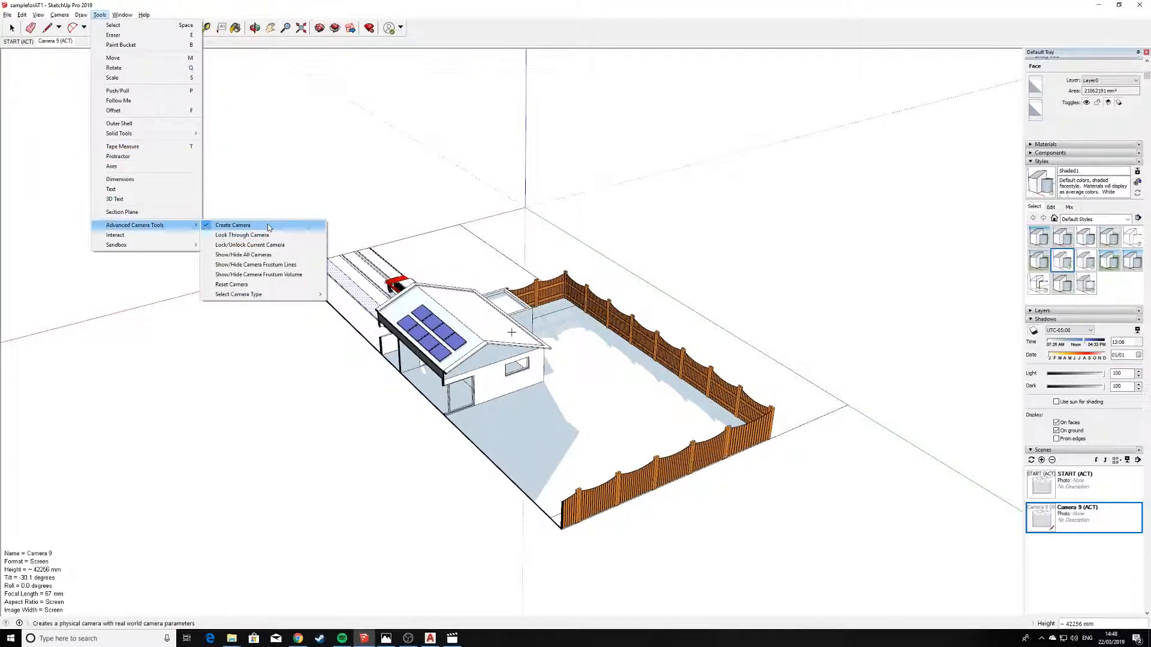
left_click(267, 224)
left_click(562, 327)
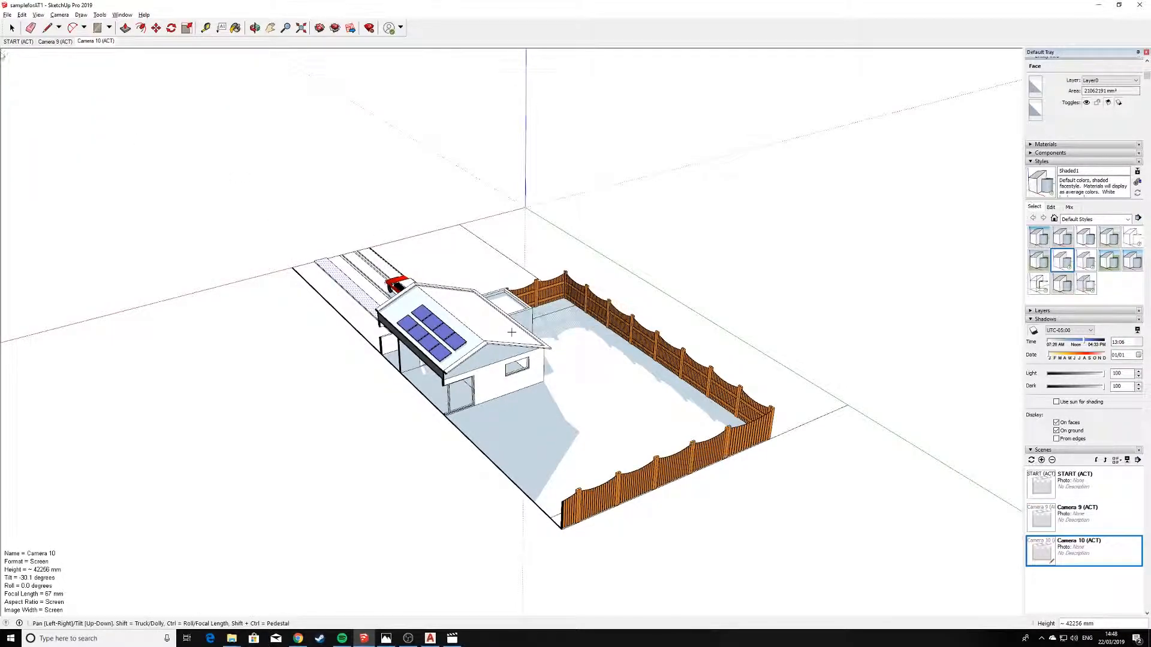
Preview the camera scenes and return to the START camera's view.
left_click(9, 43)
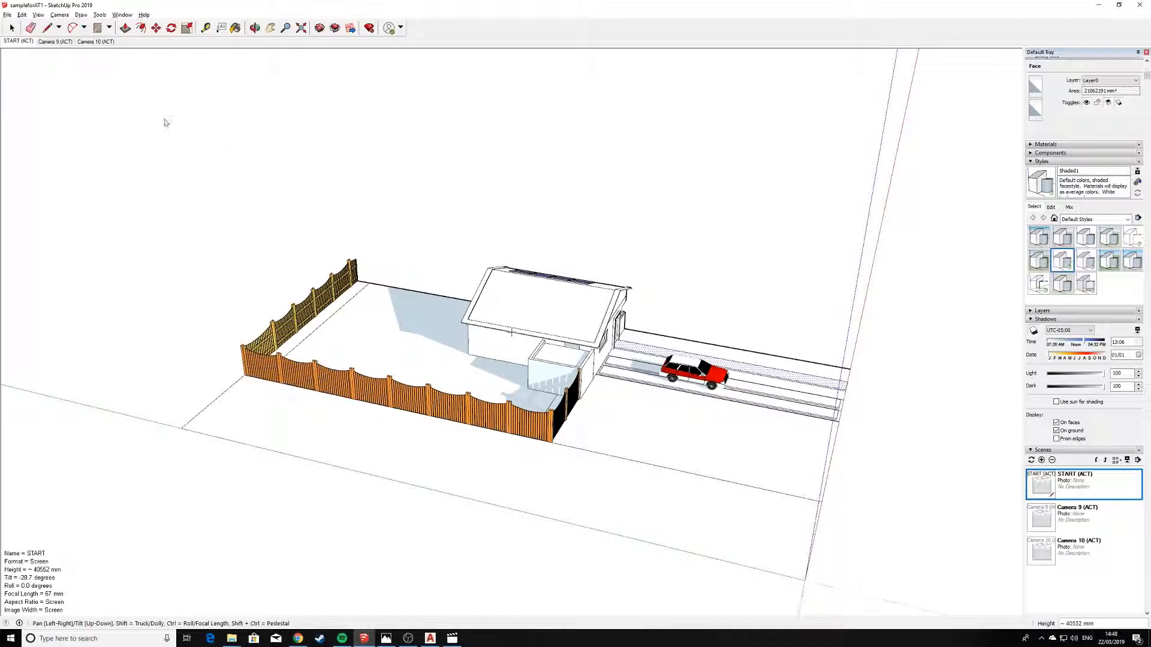
left_click(52, 42)
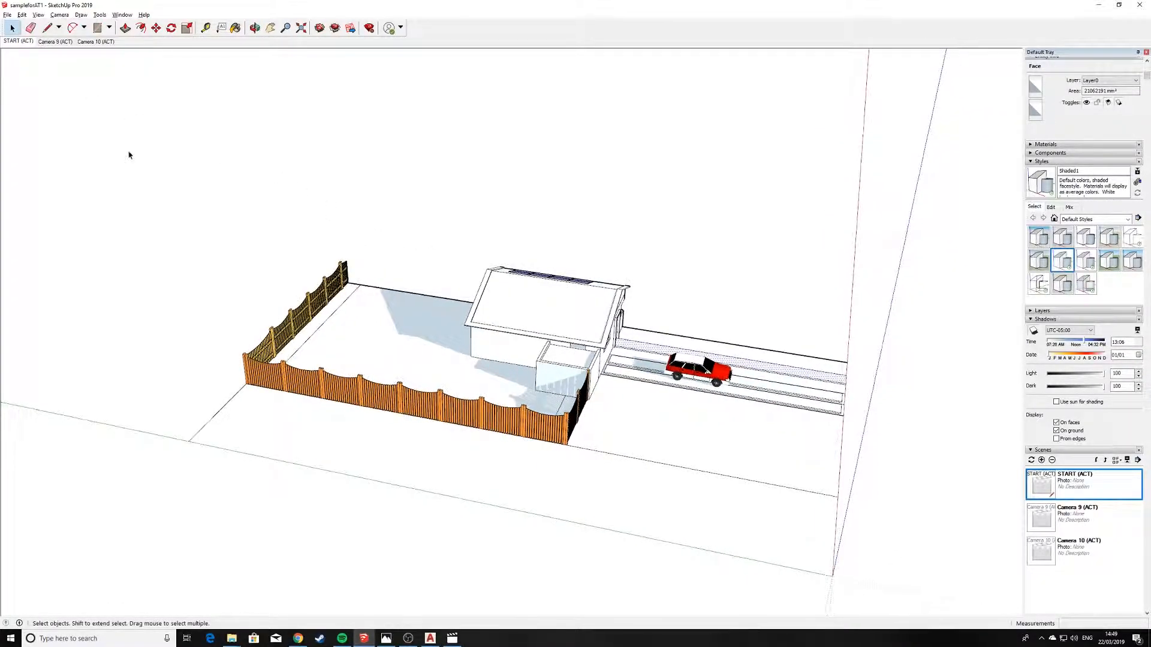
key("o")
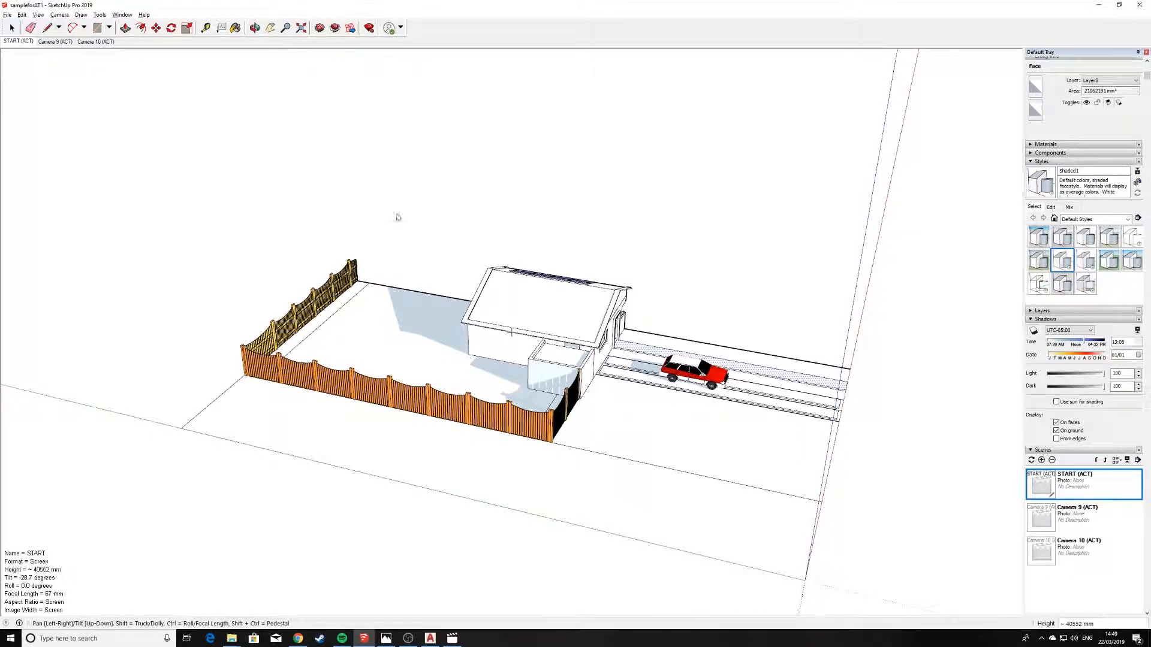
Set the animation's scene delay to 0 seconds and review the model's components, geo-location and text settings.
left_click(24, 17)
mouse_move(38, 15)
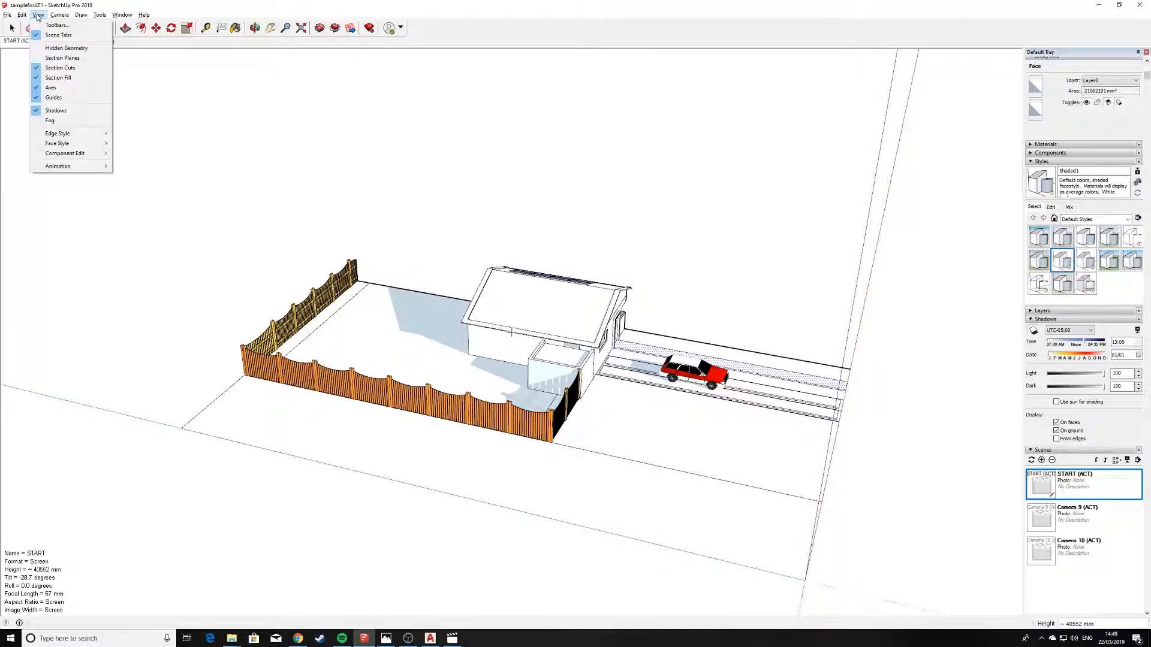
mouse_move(84, 169)
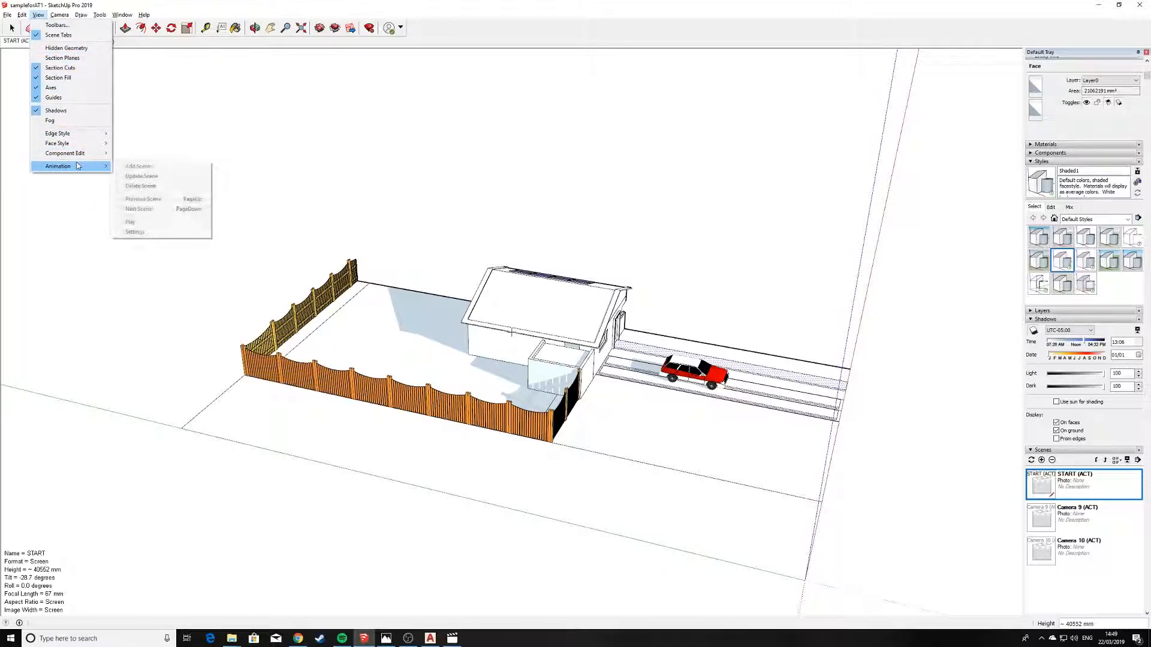
left_click(146, 233)
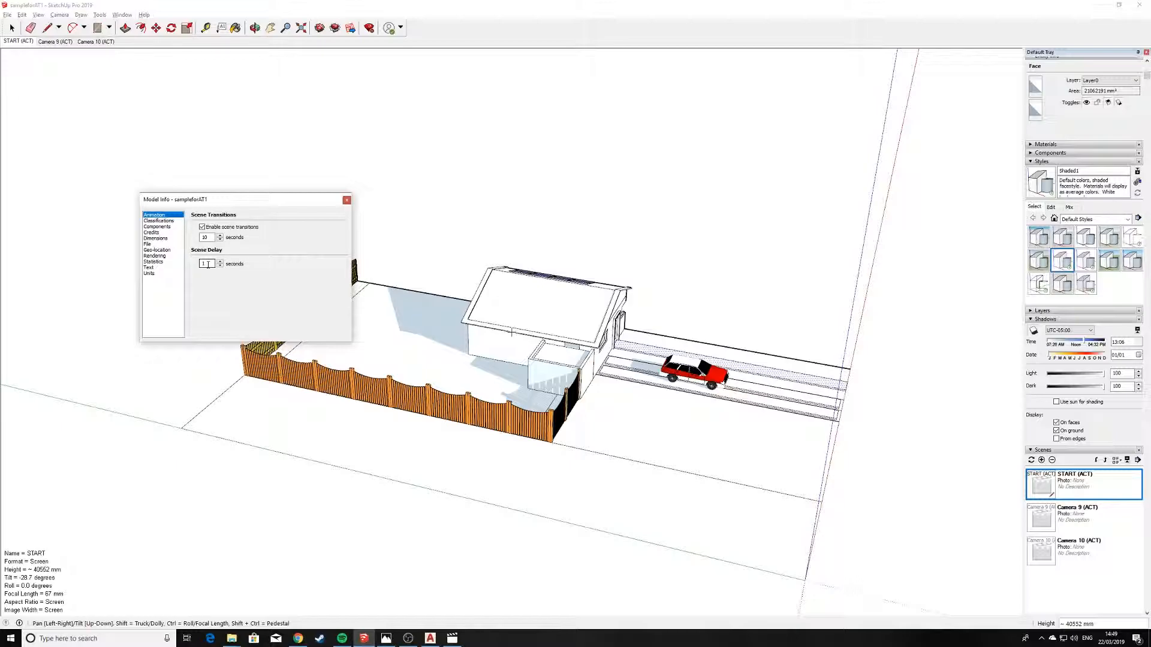
double_click(207, 264)
left_click(163, 227)
left_click(163, 250)
left_click(162, 268)
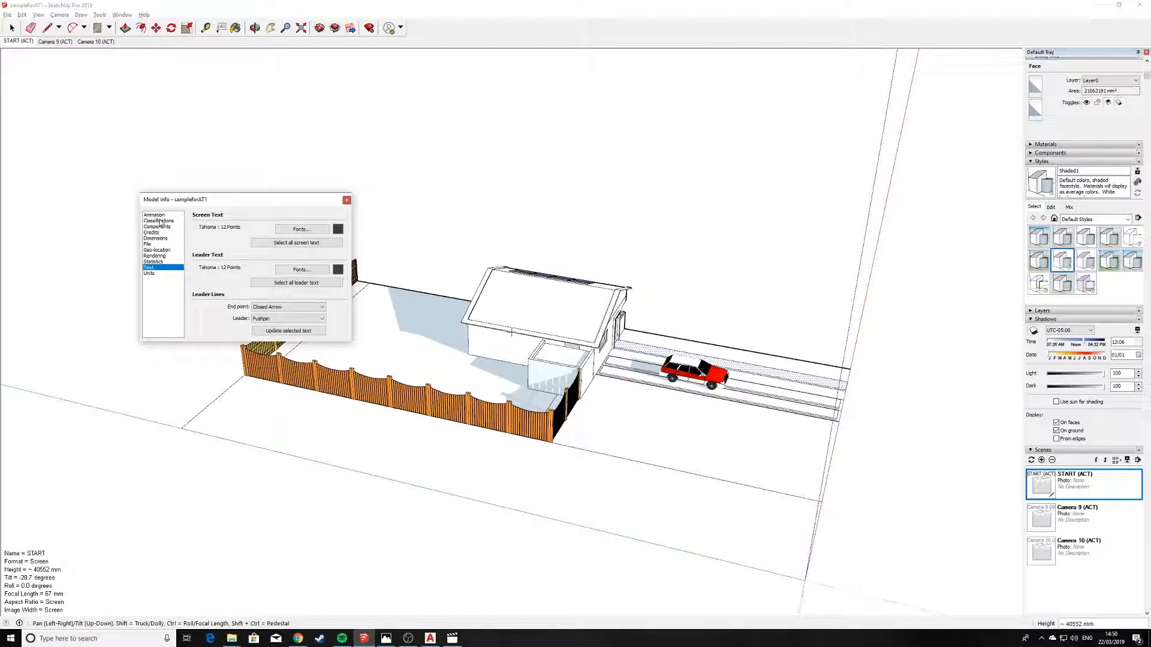
left_click(159, 216)
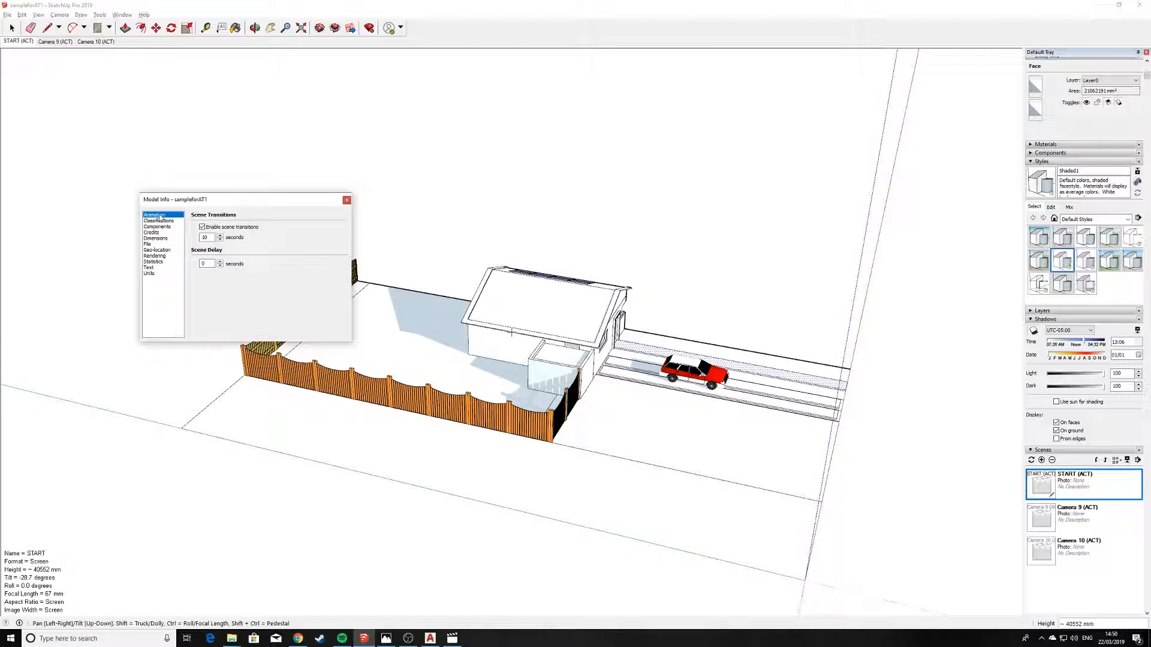
left_click(347, 201)
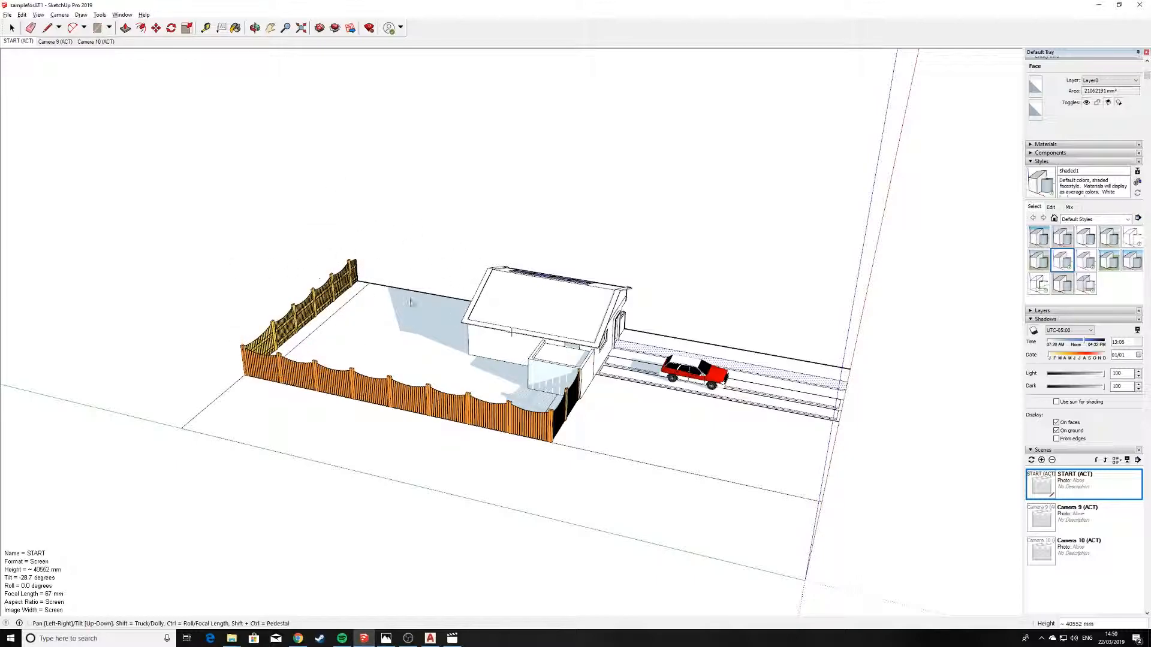
Orbit around the house from the START camera to view its front, driveway and solar panel side.
middle_click_drag(451, 304, 1064, 316)
middle_click_drag(191, 316, 724, 299)
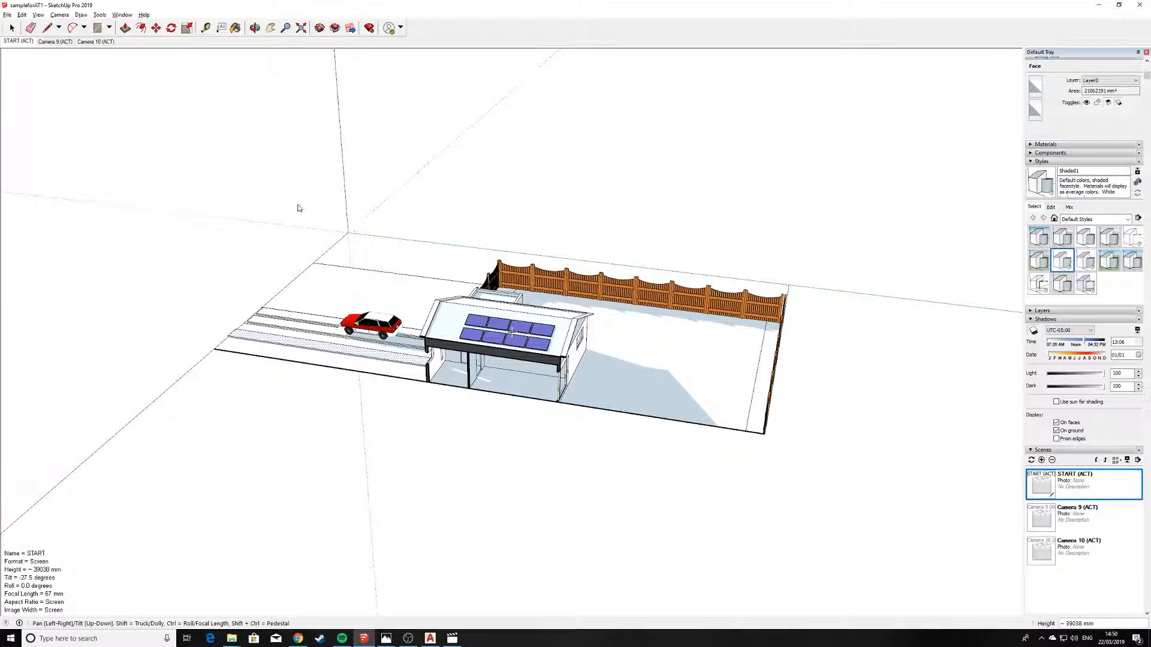
mouse_move(414, 271)
middle_mouse_down()
mouse_move(905, 302)
mouse_move(3, 273)
mouse_move(876, 360)
mouse_move(815, 340)
middle_mouse_up()
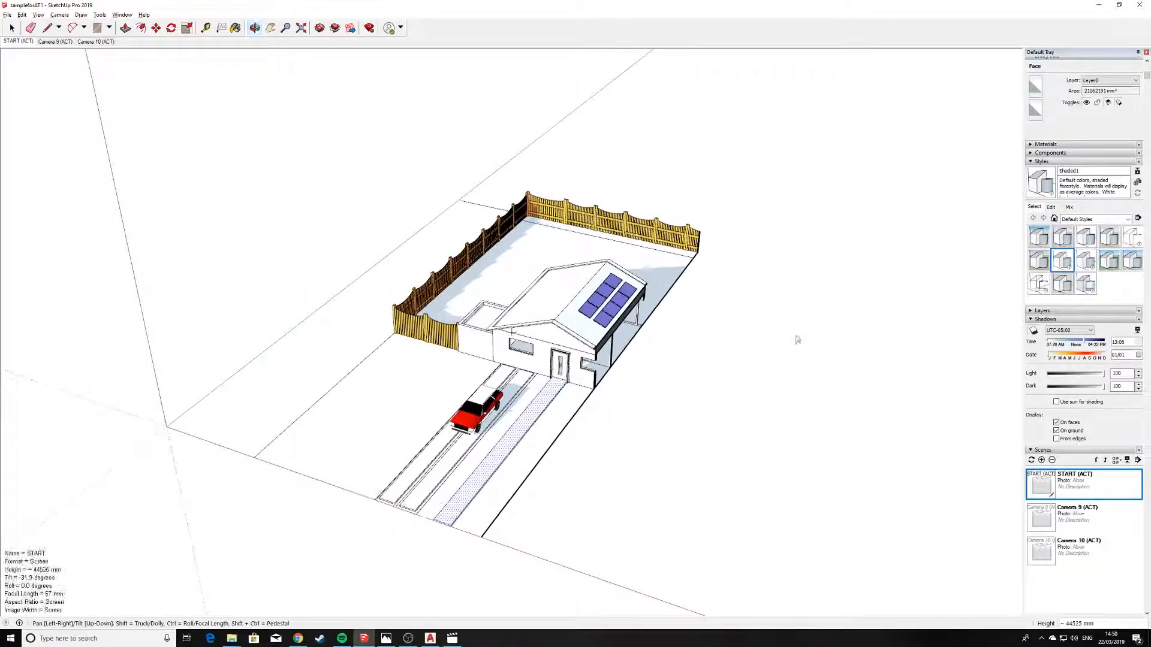
middle_click_drag(636, 334, 593, 225)
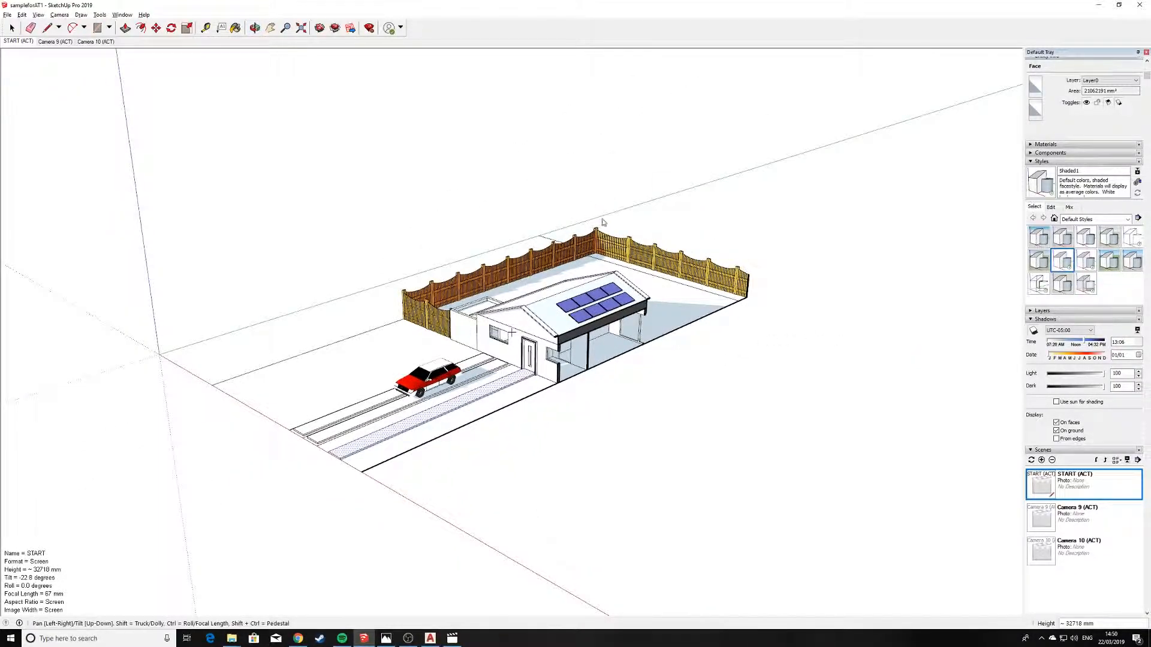